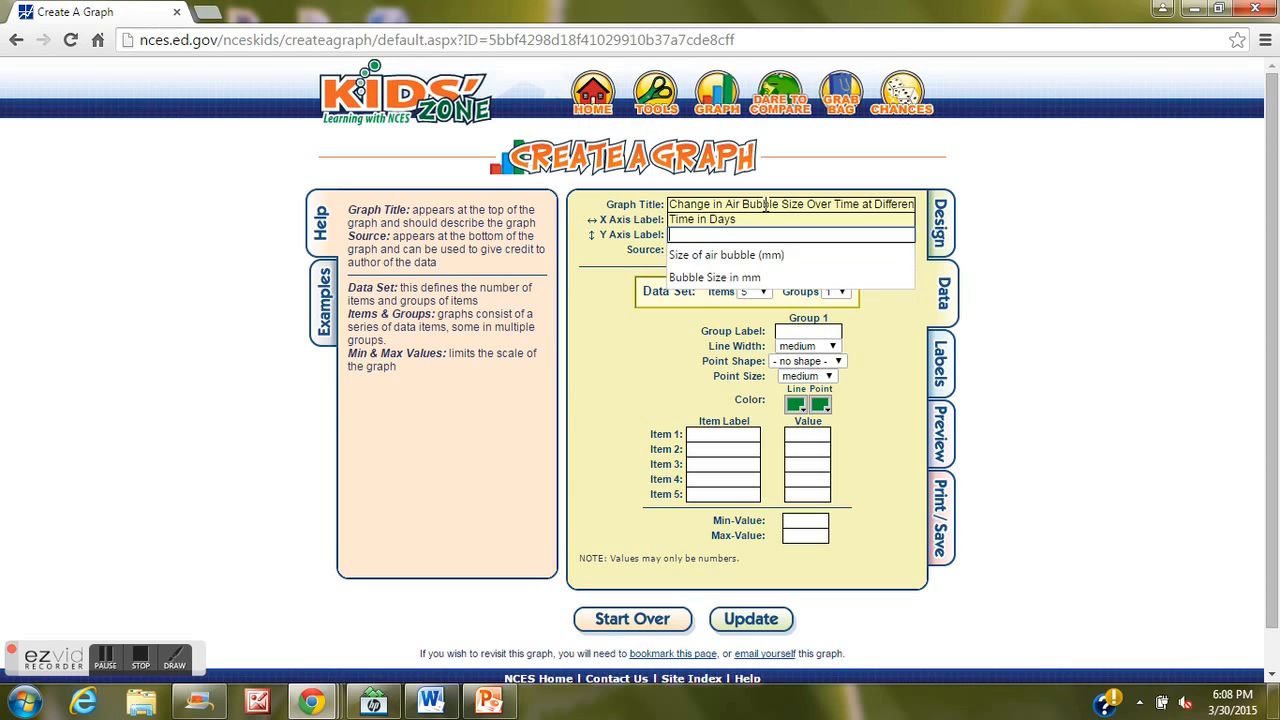
Step: Label the Y axis "Size of air bubble (mm)" and set the data set to 6 items and 6 groups
key("Return")
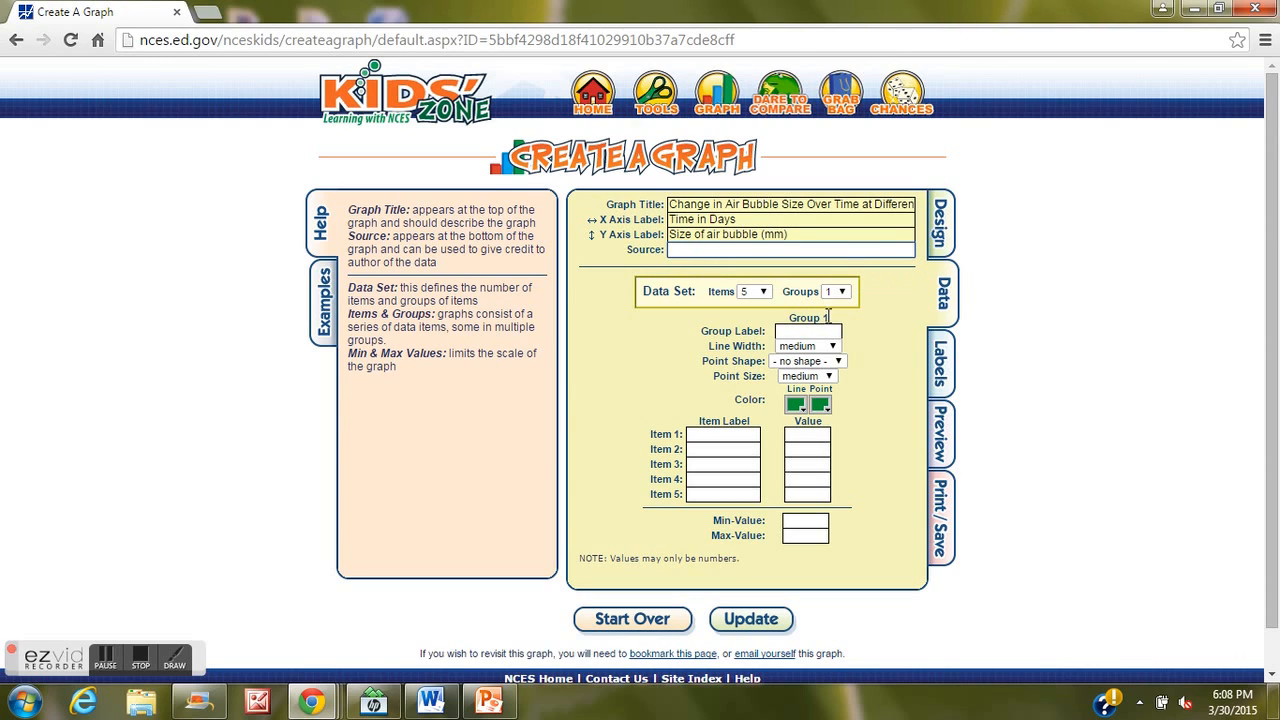
left_click(762, 292)
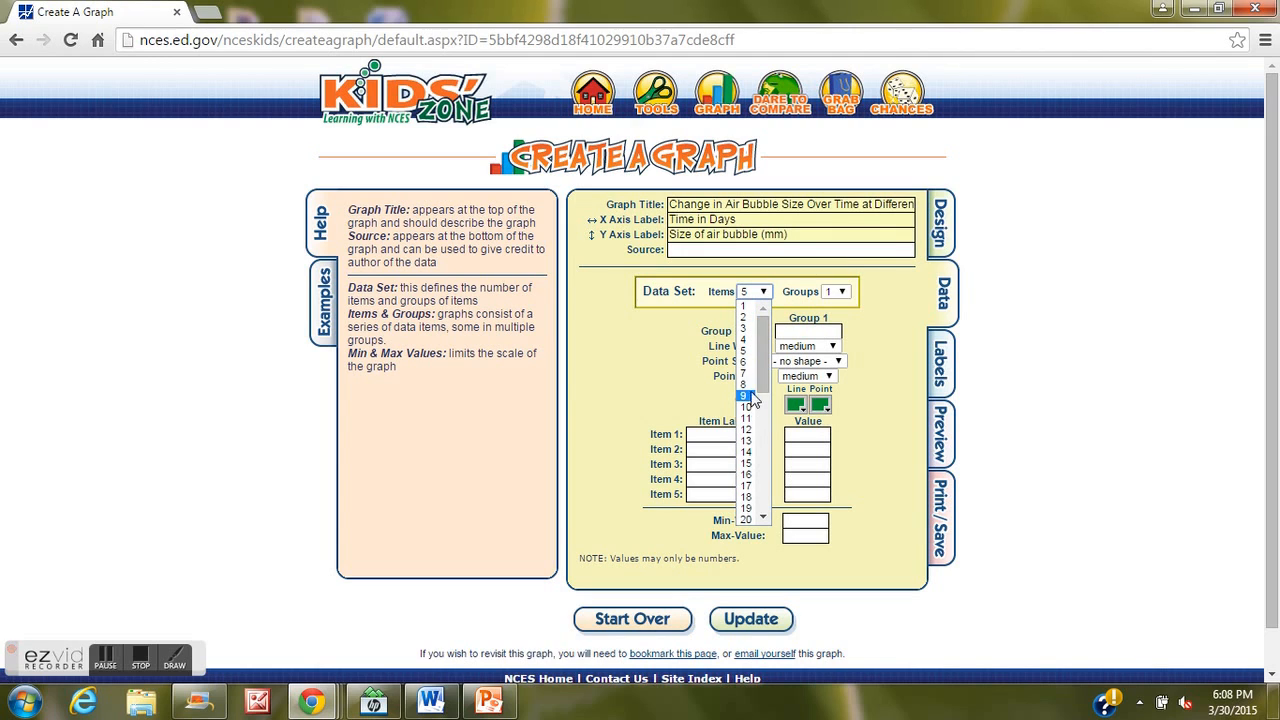
left_click(745, 362)
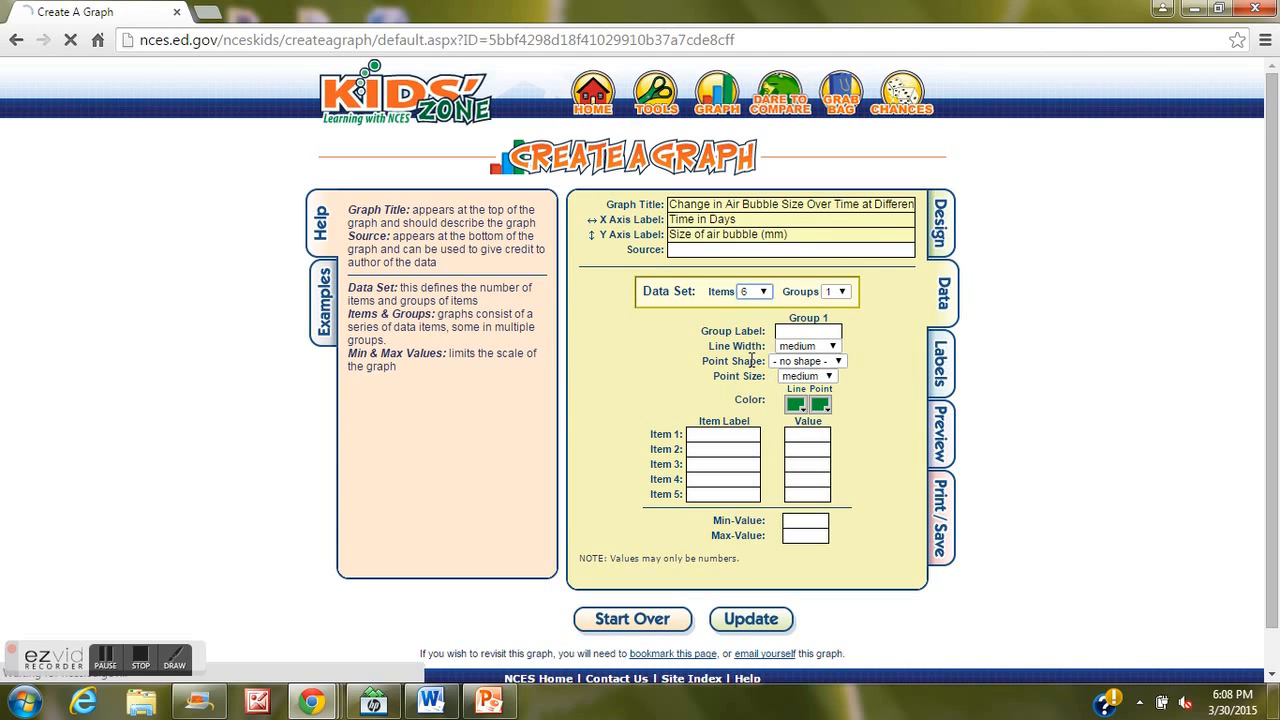
left_click(842, 292)
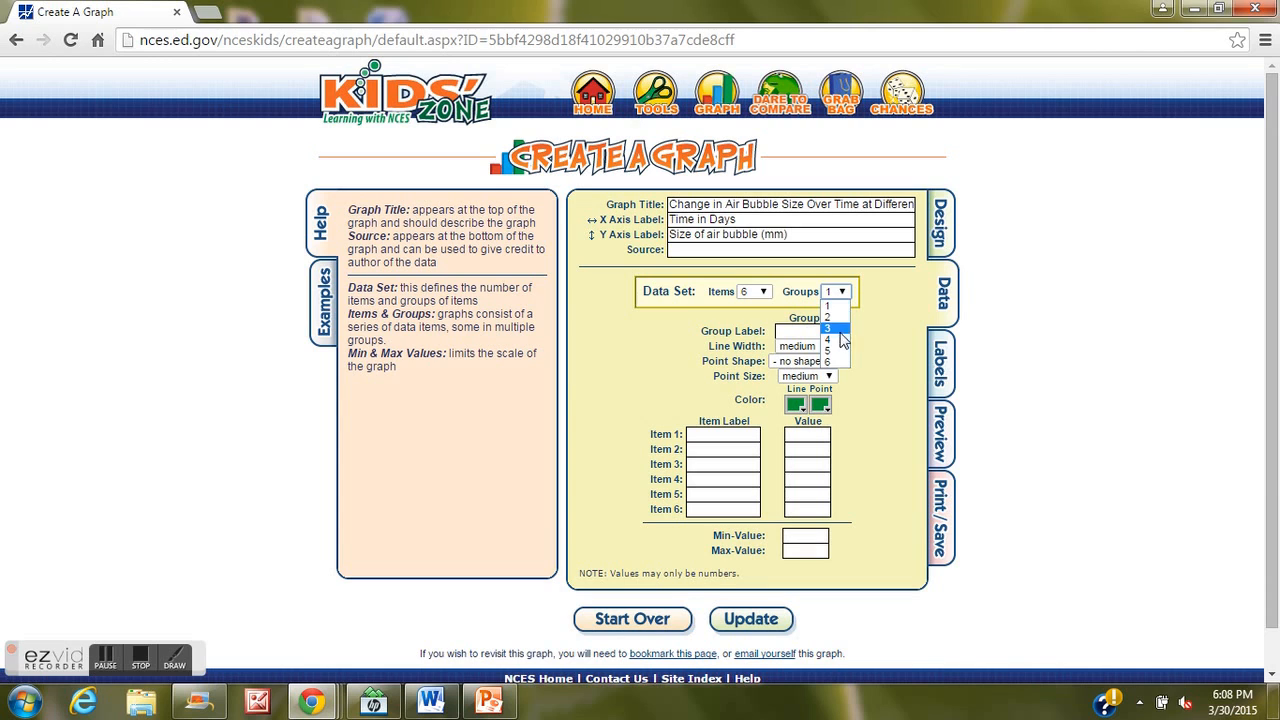
left_click(836, 362)
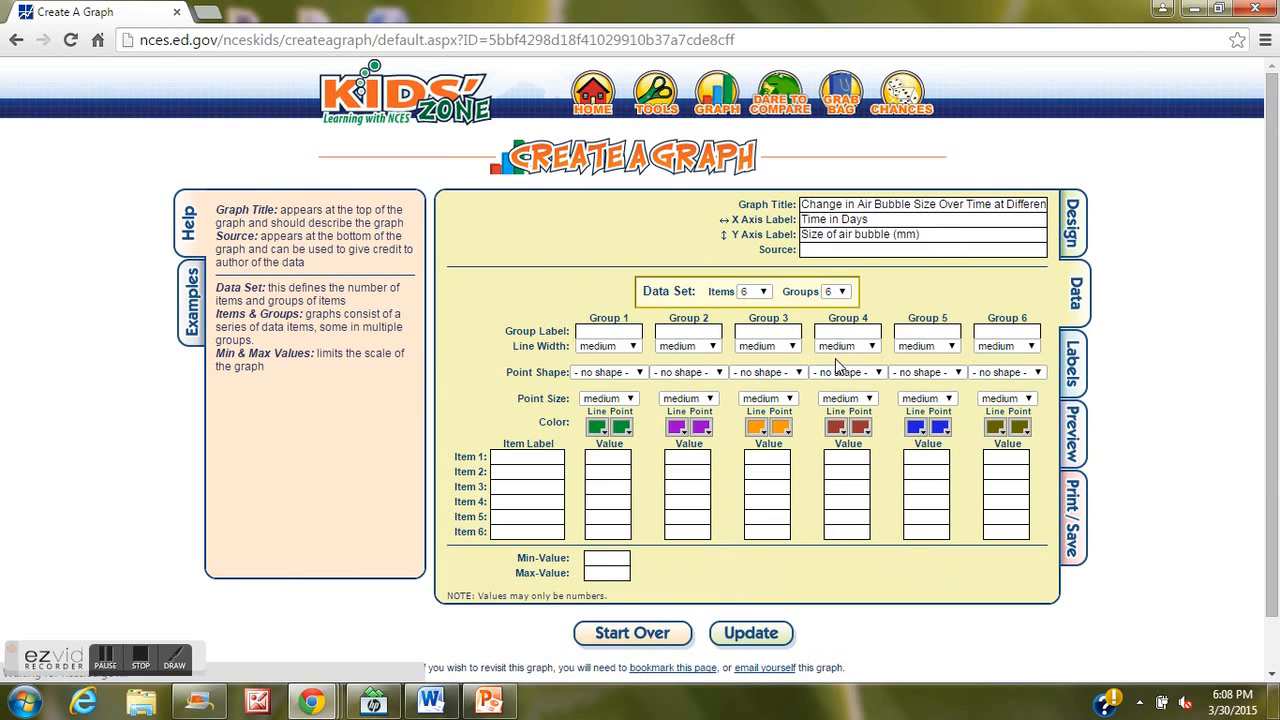
Step: Label groups 1 to 6 as 0% molasses, 5% molasses, 10% molasses, 15% molasses, 20% molasses and 25% molasses
left_click(601, 331)
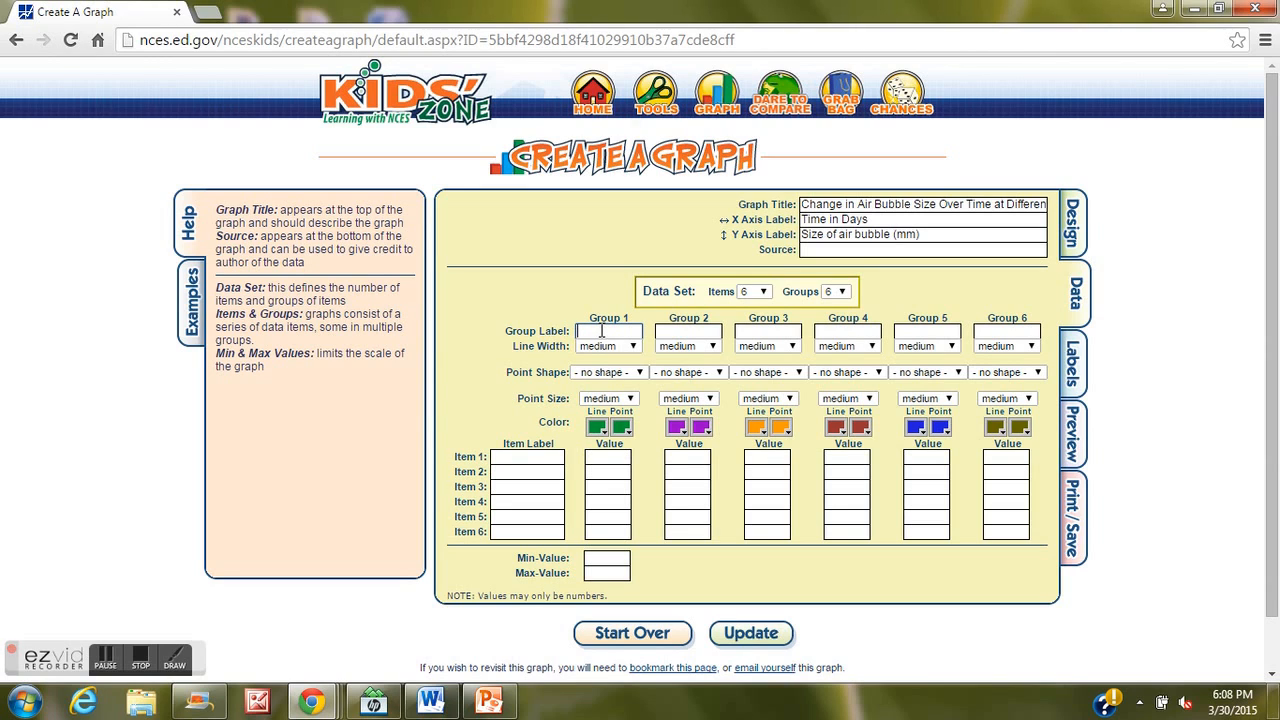
key("Down")
key("Down")
key("Tab")
key("Down")
key("Down")
key("Tab")
key("Down")
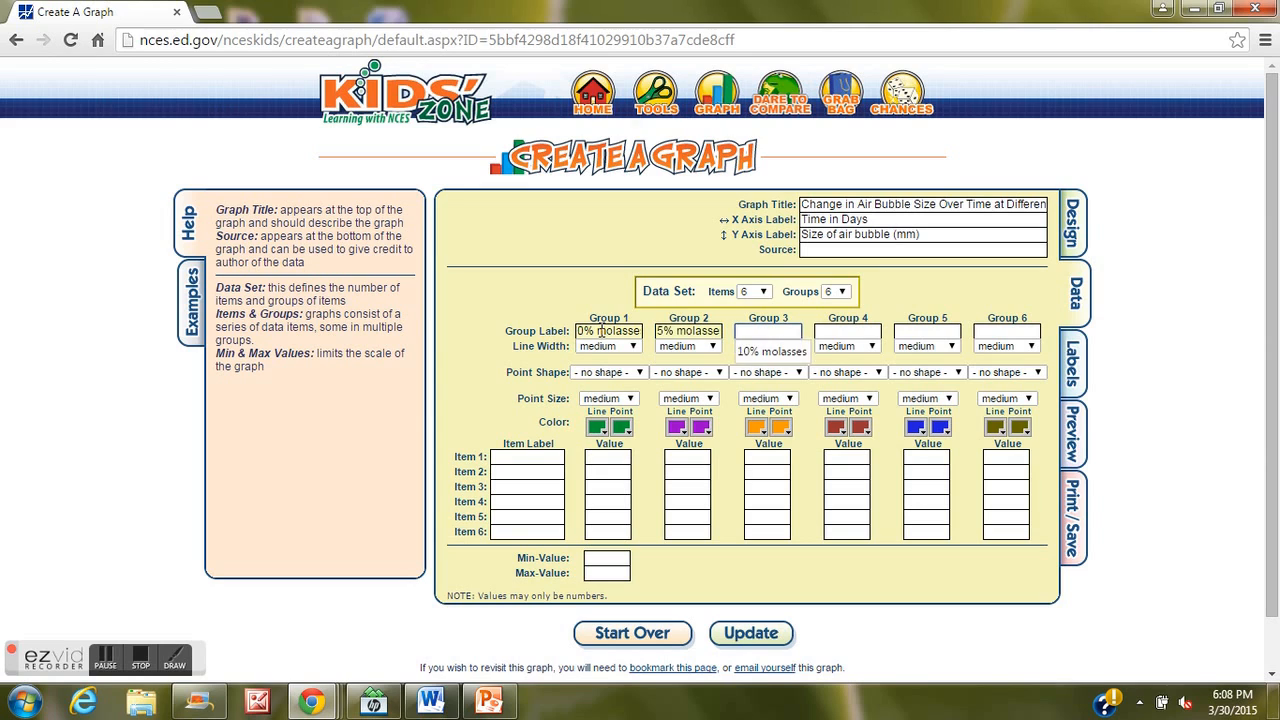
key("Down")
key("Tab")
key("Down")
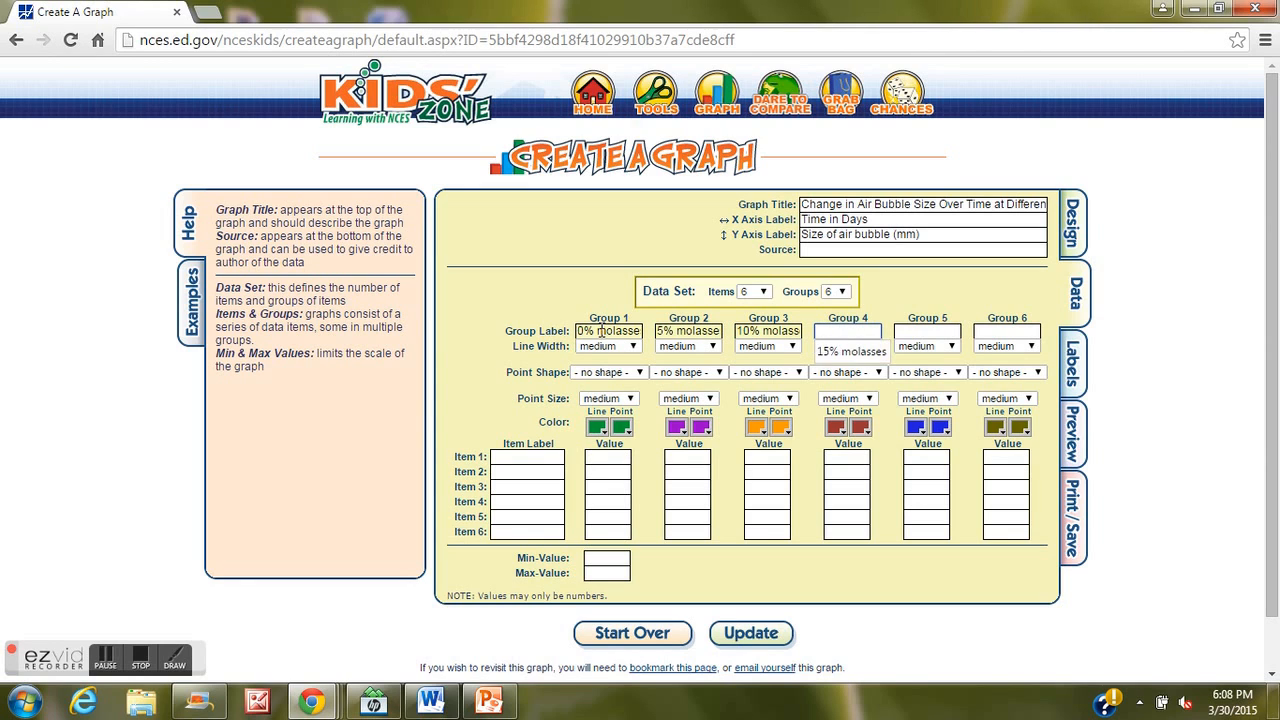
key("Down")
key("Tab")
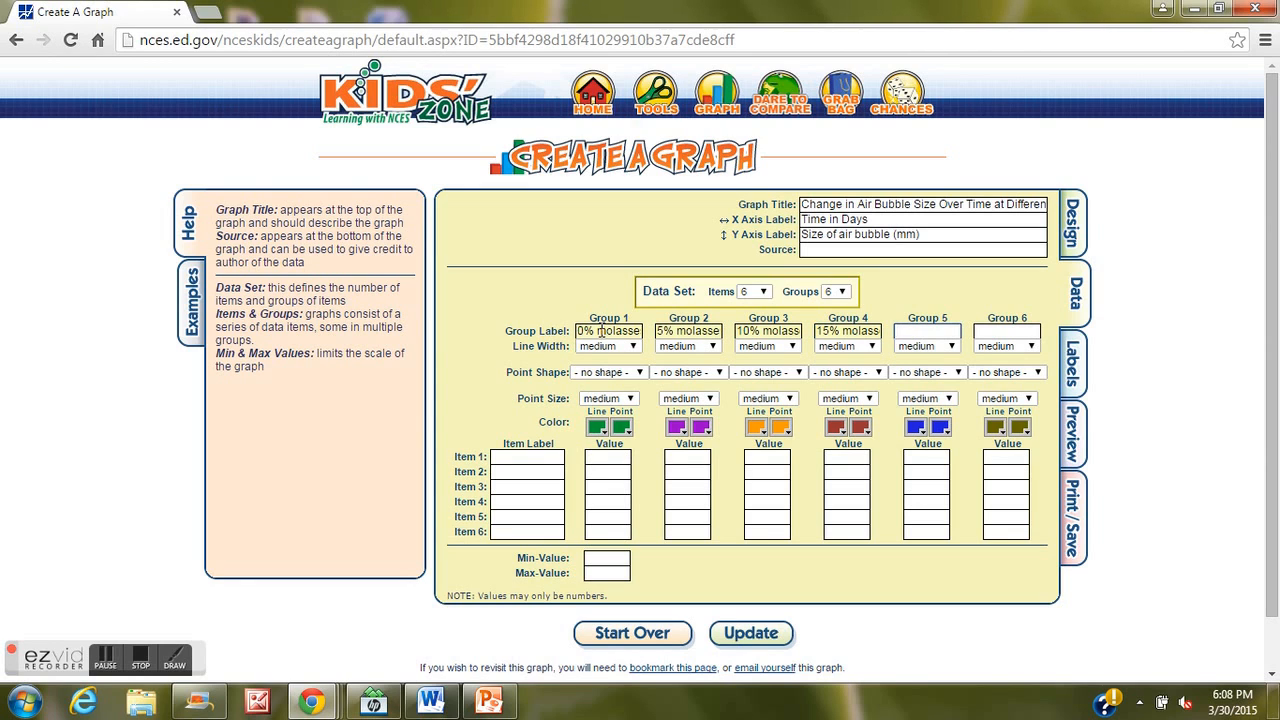
key("Down")
key("Down")
key("Tab")
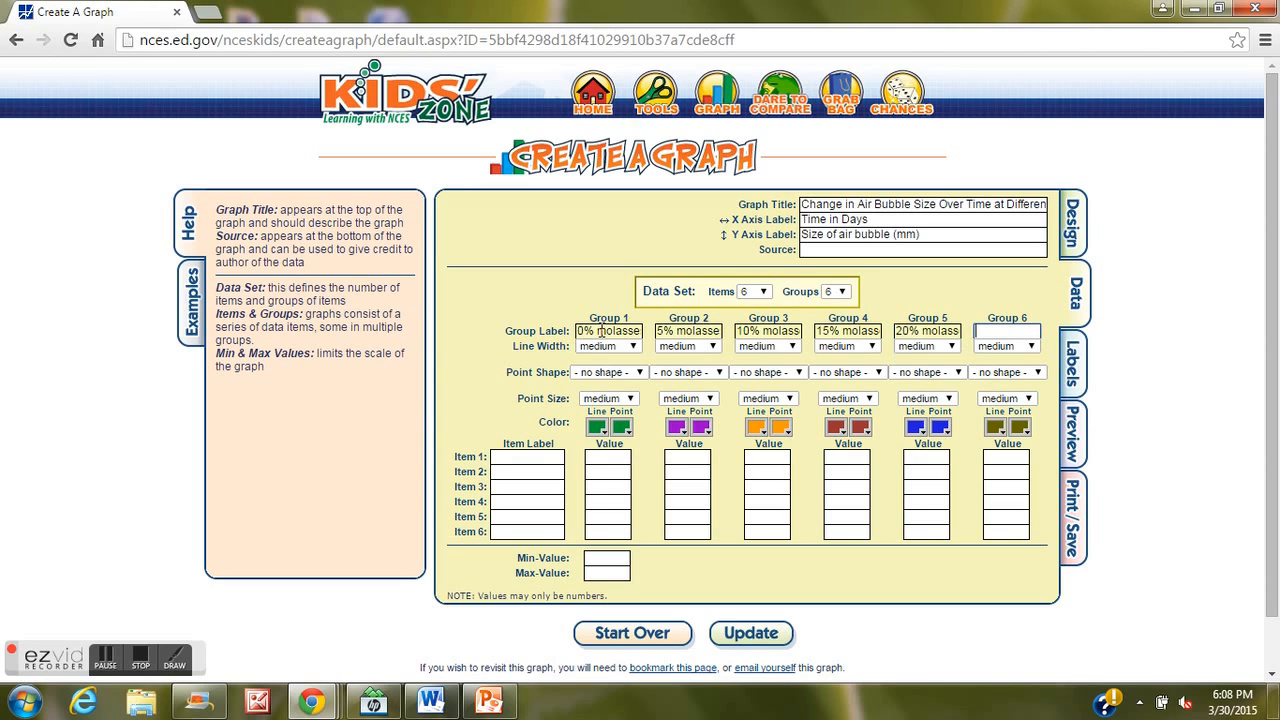
key("Down")
key("Down")
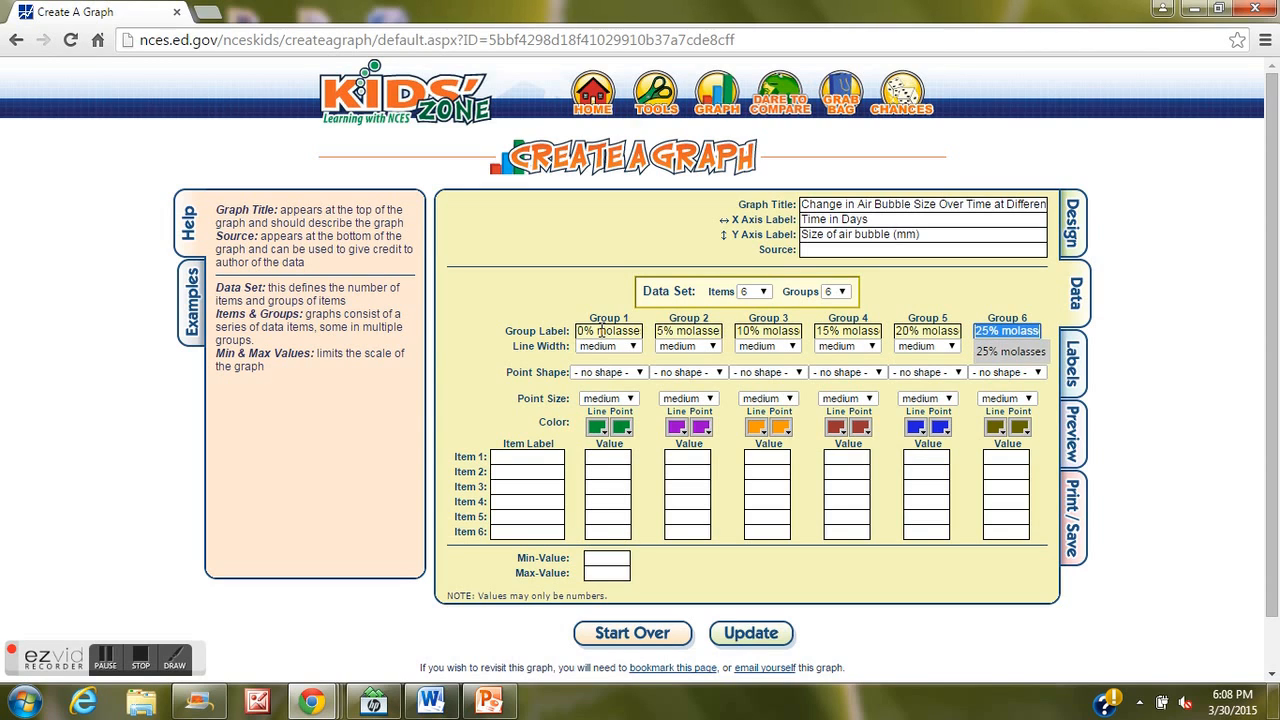
key("Tab")
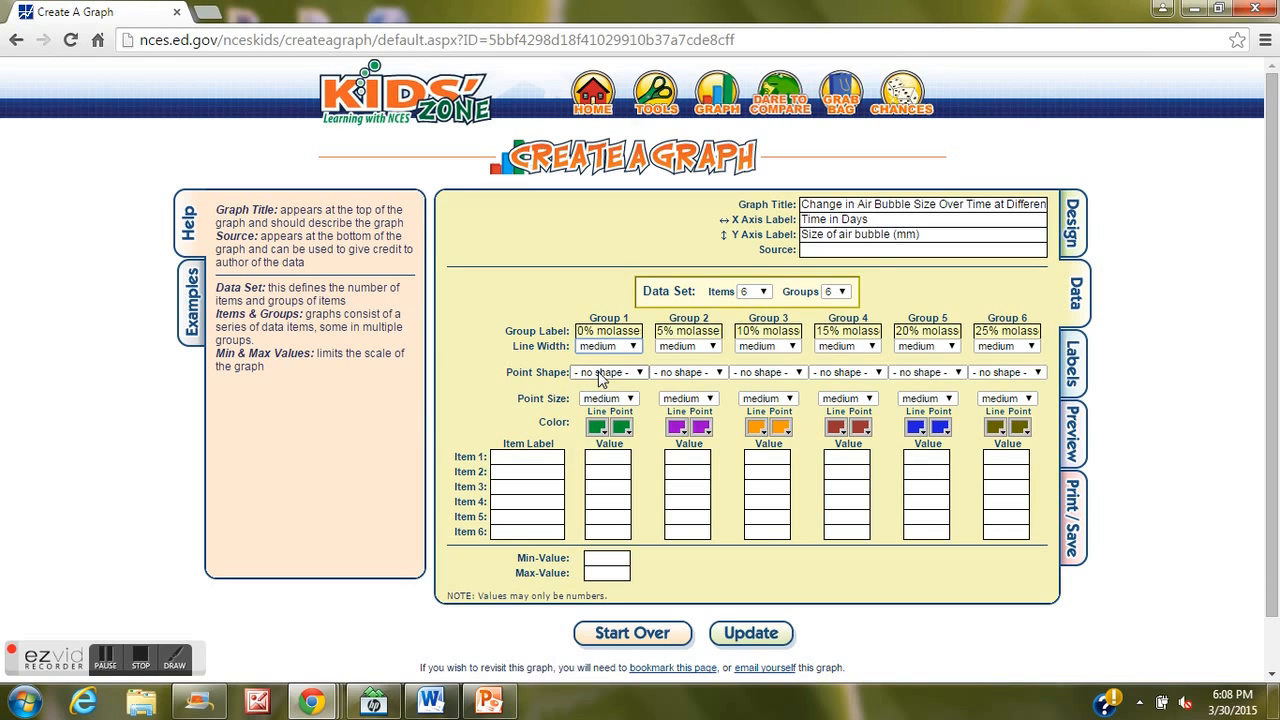
Step: Set the point shapes of groups 1 to 6 to square, circle, rhombus, plus, triangle and square
left_click(601, 377)
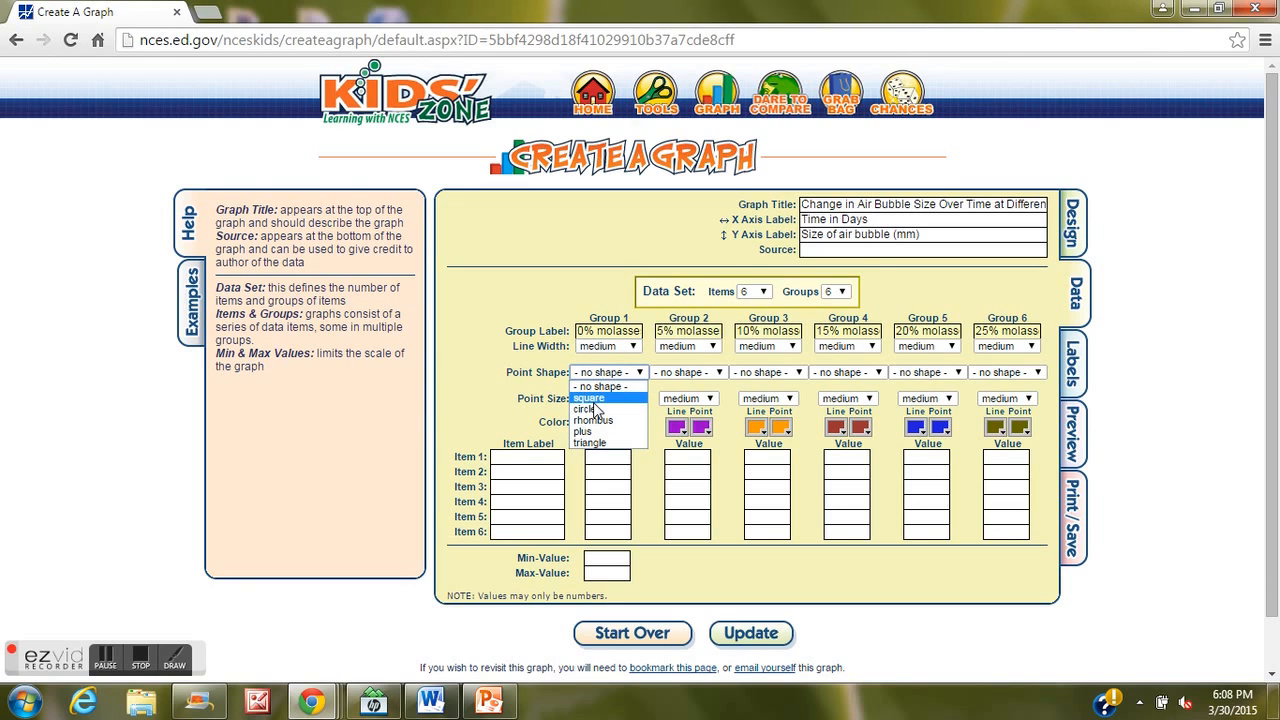
left_click(593, 402)
left_click(686, 372)
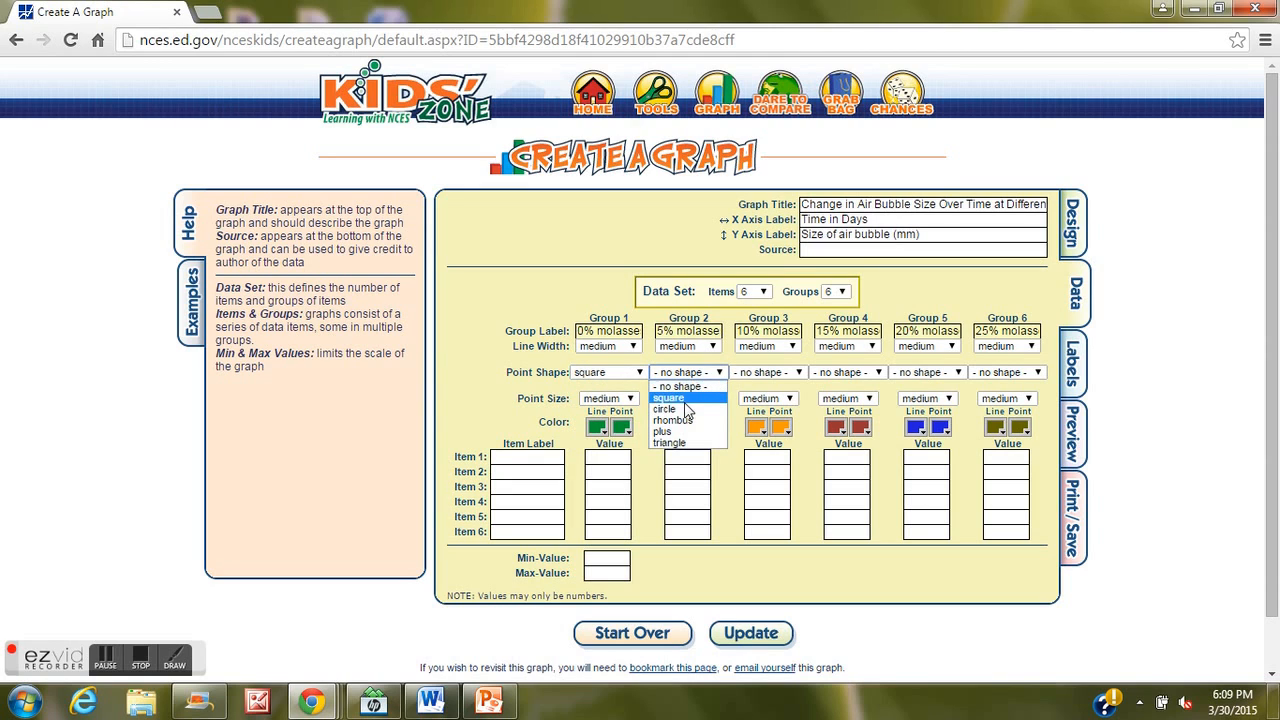
left_click(665, 409)
left_click(779, 373)
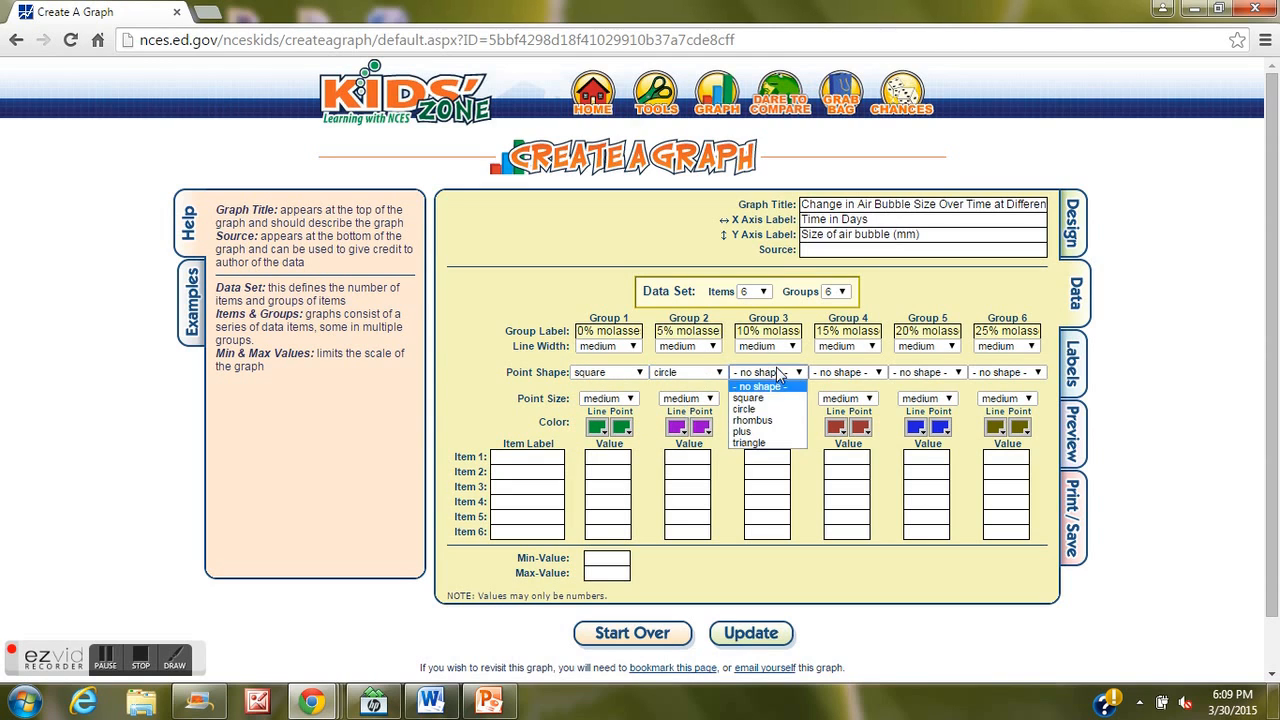
left_click(771, 421)
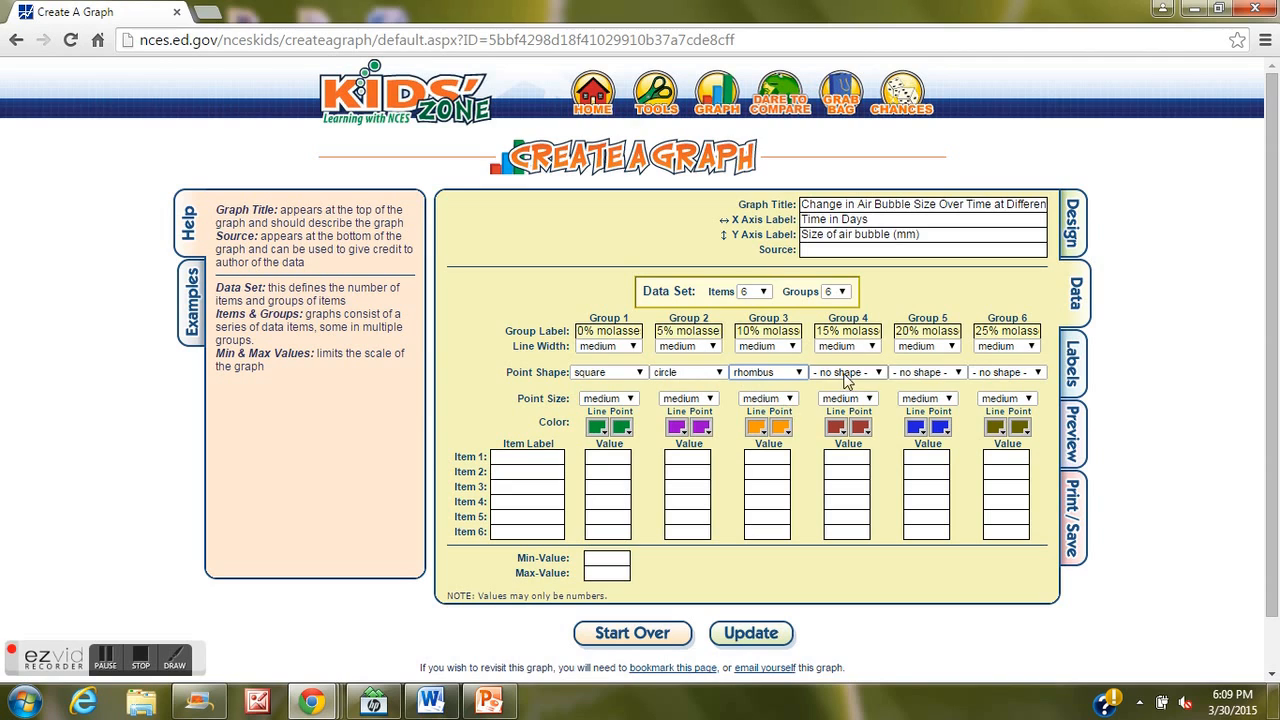
left_click(840, 372)
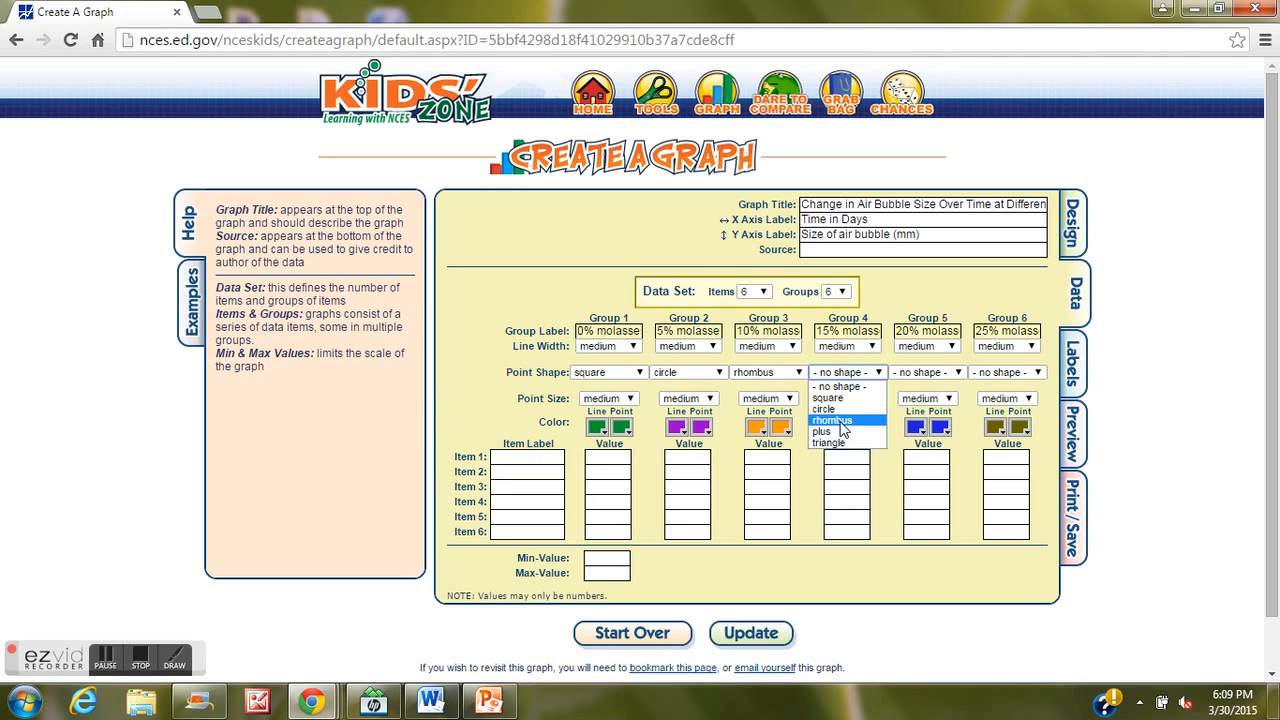
left_click(838, 431)
left_click(930, 378)
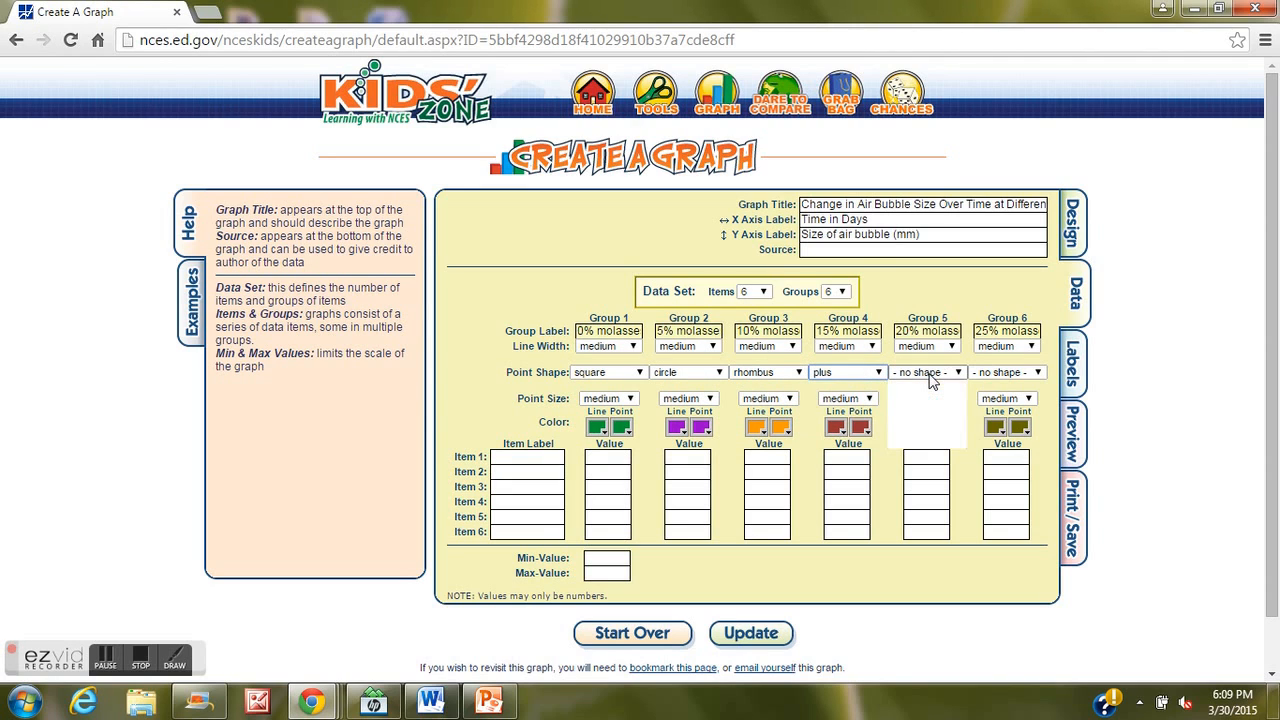
left_click(925, 442)
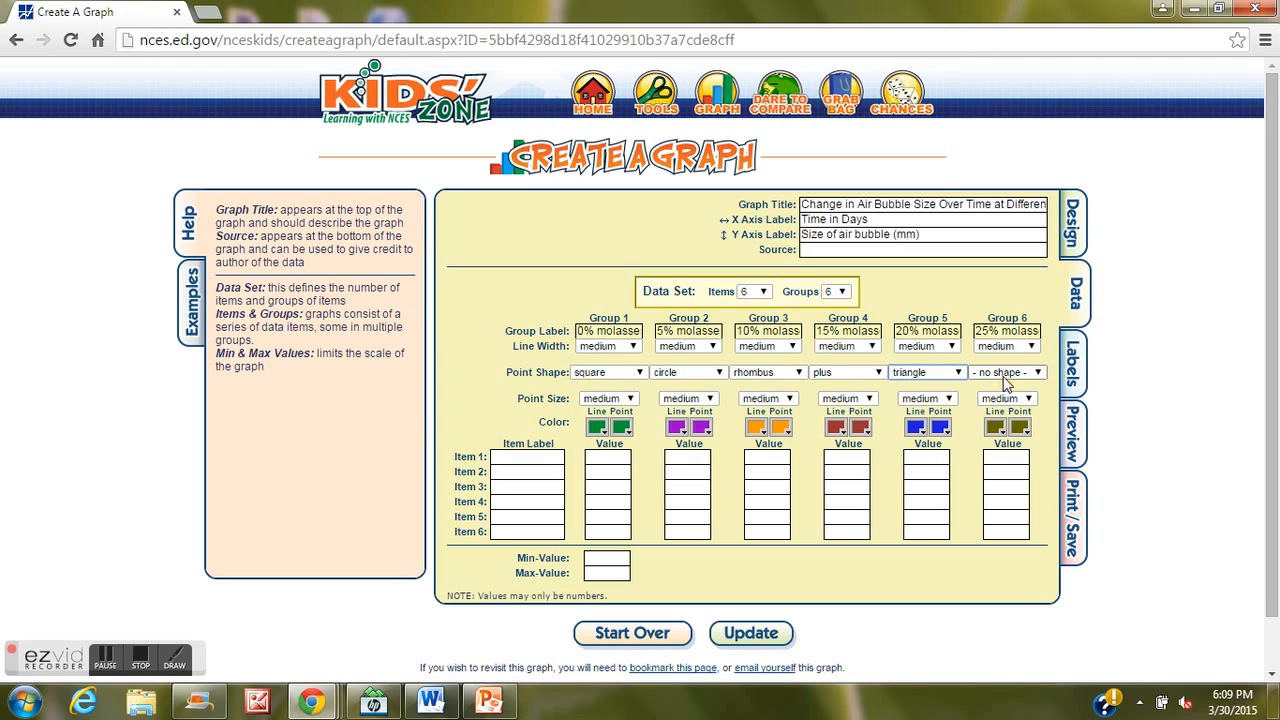
left_click(1006, 372)
left_click(1006, 400)
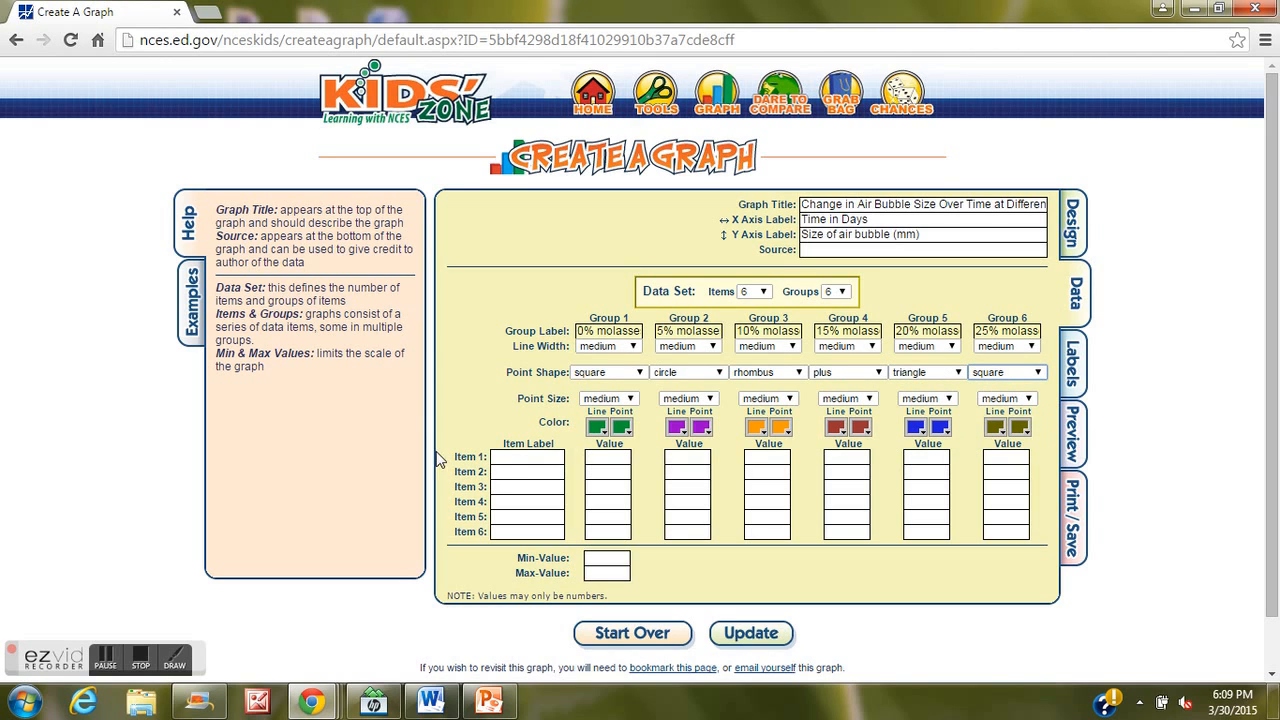
Step: Label items 1 to 6 as Day 0, Day 1, Day 2, Day 3, Day 4 and Day 5
right_click(507, 458)
left_click(508, 459)
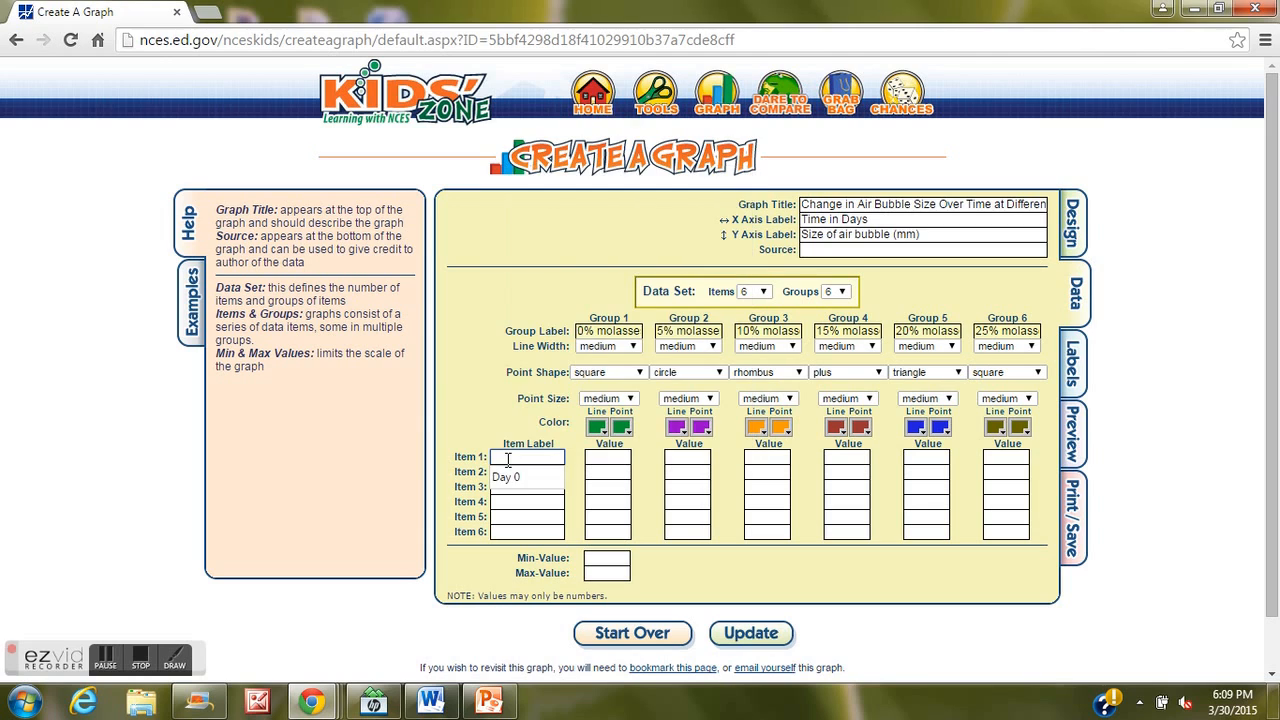
left_click(507, 476)
key("Tab")
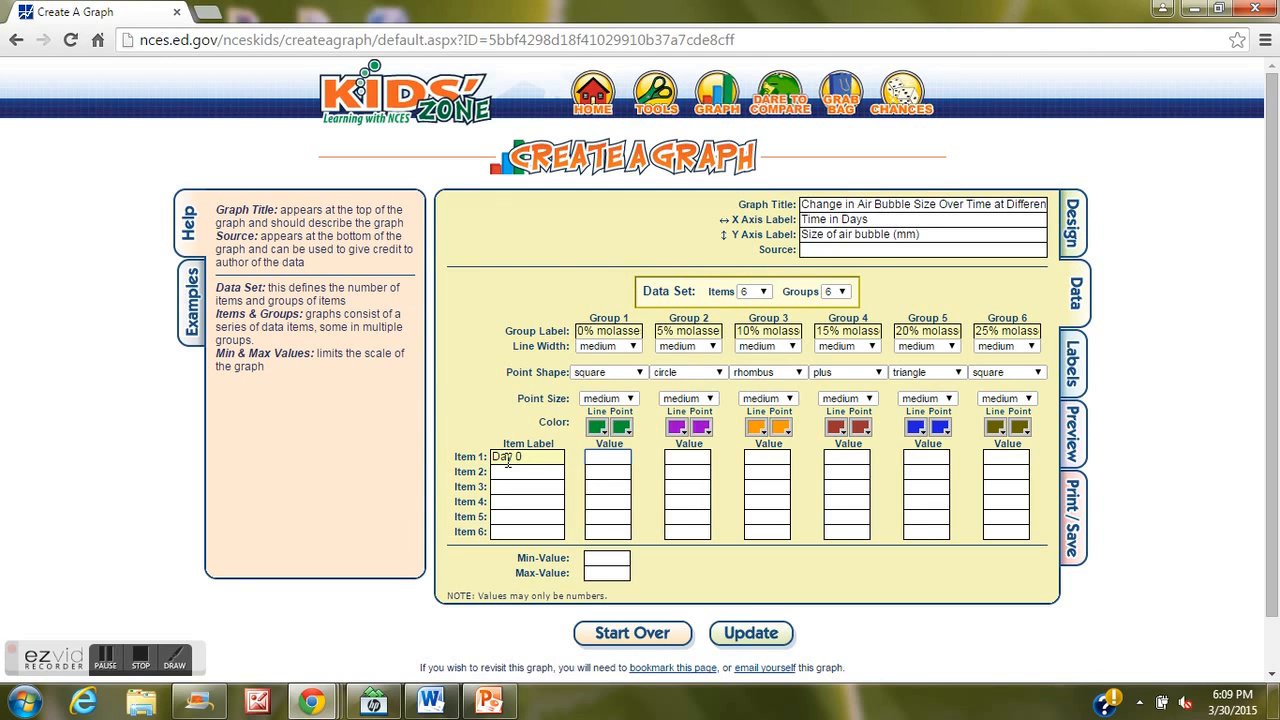
left_click(506, 471)
type("Day 1")
key("Down")
key("Tab")
left_click(505, 487)
type("D")
left_click(505, 512)
left_click(505, 501)
type("Day 3")
left_click(504, 516)
type("Day 4")
left_click(504, 533)
type("Day 5")
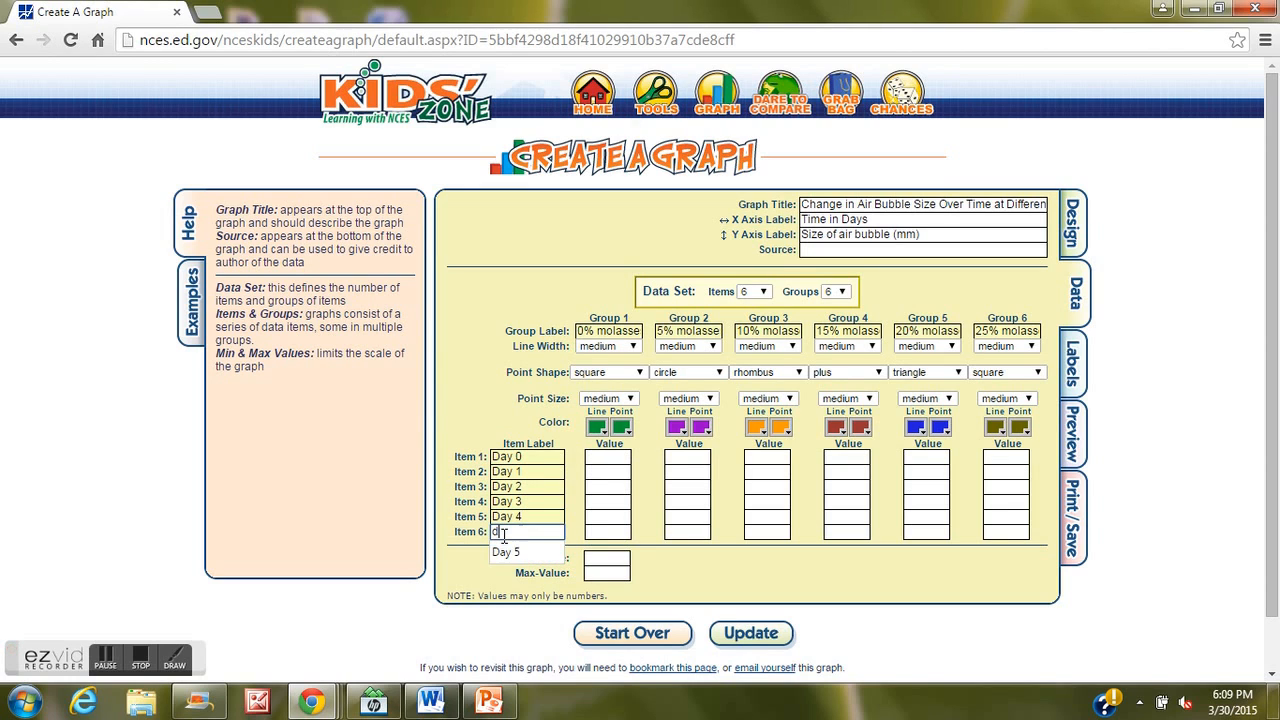
Step: Enter the Day 0 values 20, 22, 21, 22, 20 and 21 for groups 1 to 6
left_click(606, 458)
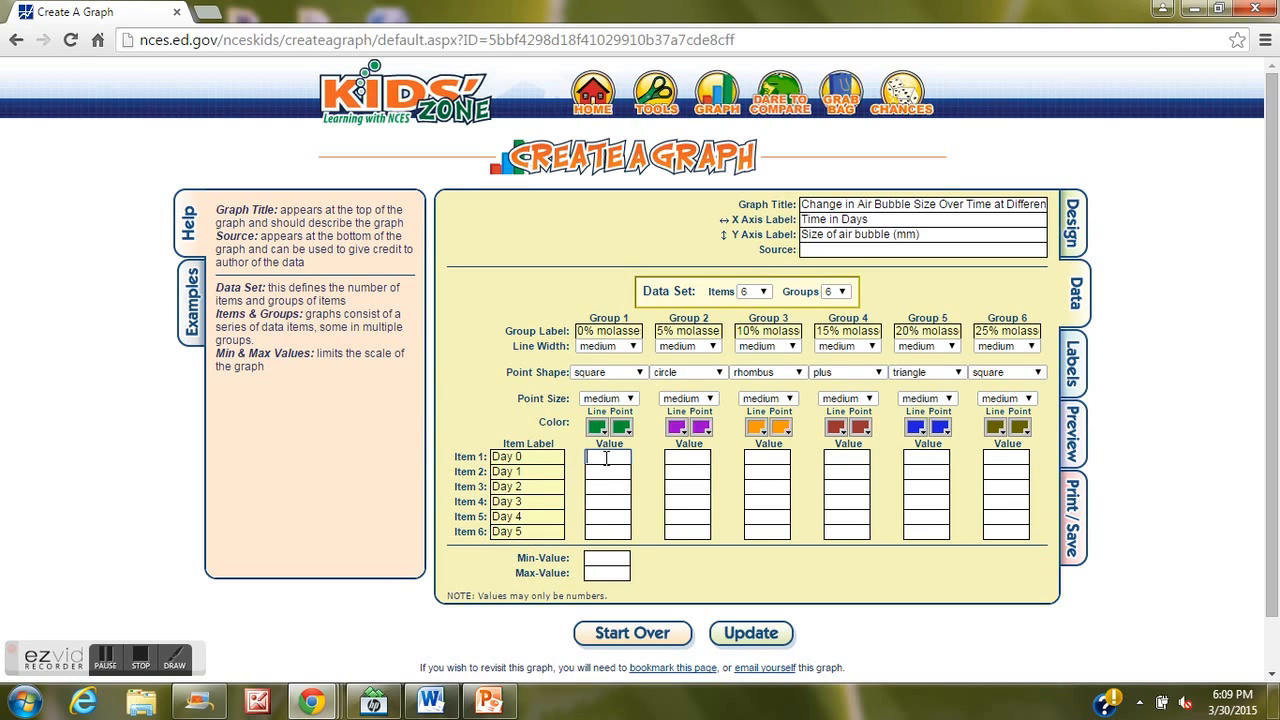
left_click(606, 458)
key("Down")
key("Return")
key("Tab")
key("Down")
key("Down")
key("Return")
key("Tab")
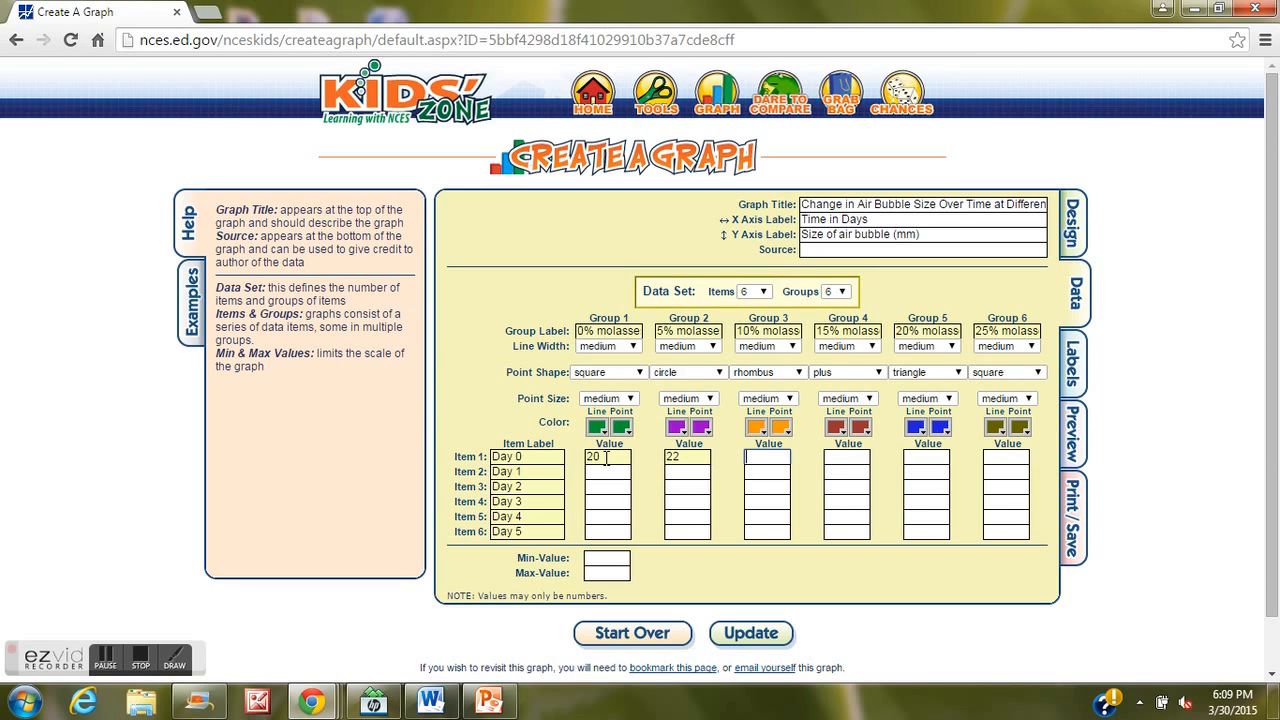
key("Down")
key("Down")
key("Return")
key("Tab")
key("Down")
key("Down")
key("Return")
key("Tab")
key("Down")
key("Down")
key("Return")
key("Tab")
key("Tab")
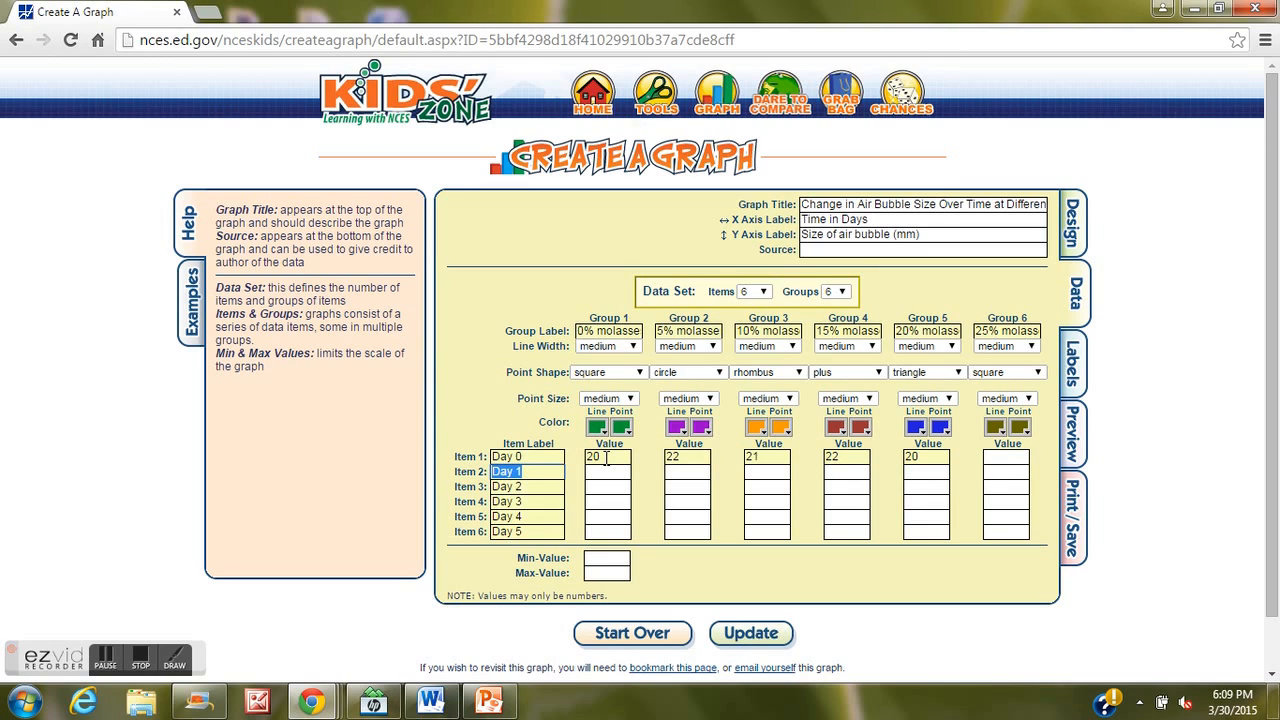
left_click(991, 456)
key("Down")
key("Down")
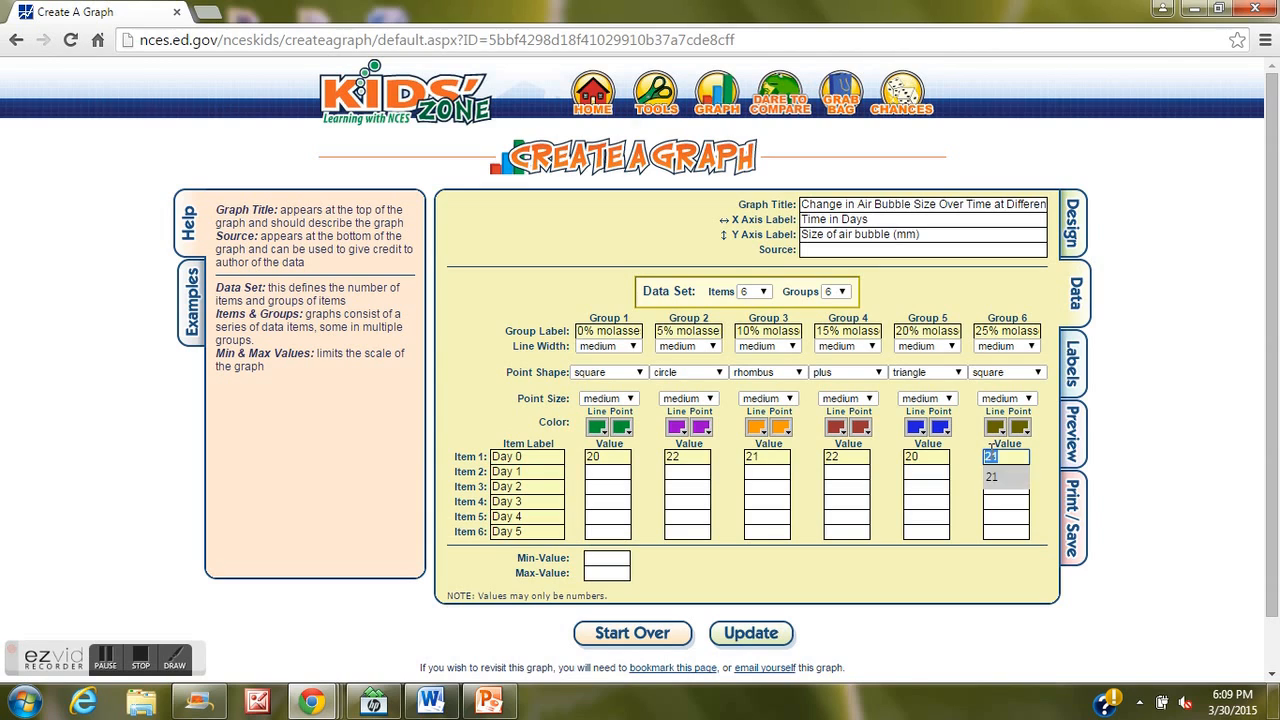
key("Return")
key("Tab")
Step: Enter the Day 1 values 20, 26, 24, 28, 24 and 22 for groups 1 to 6
key("Tab")
key("Down")
key("Down")
key("Return")
key("Tab")
key("Down")
key("Down")
key("Return")
key("Tab")
key("Down")
key("Down")
key("Return")
key("Tab")
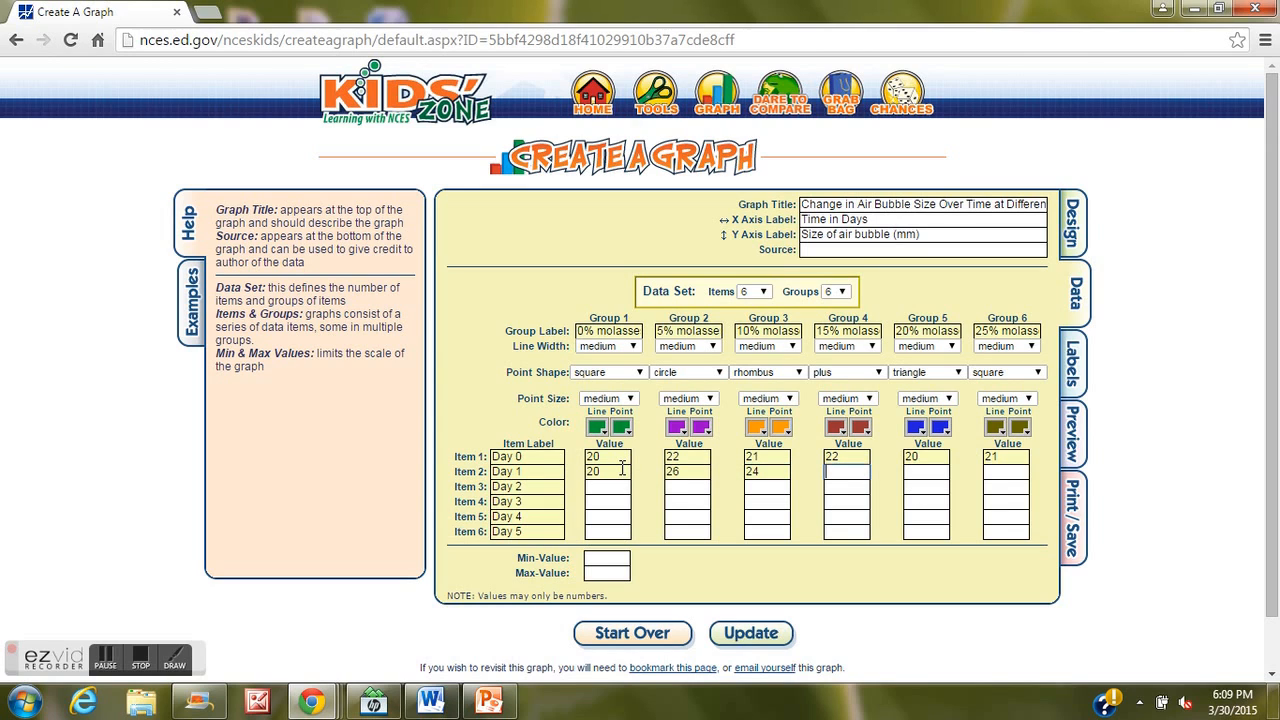
key("Down")
key("Down")
key("Return")
key("Tab")
key("Down")
key("Down")
key("Return")
key("Tab")
key("Down")
key("Return")
key("Tab")
Step: Enter the Day 2 values 20, 27, 26, 31, 27 and 22 for groups 1 to 6
key("Tab")
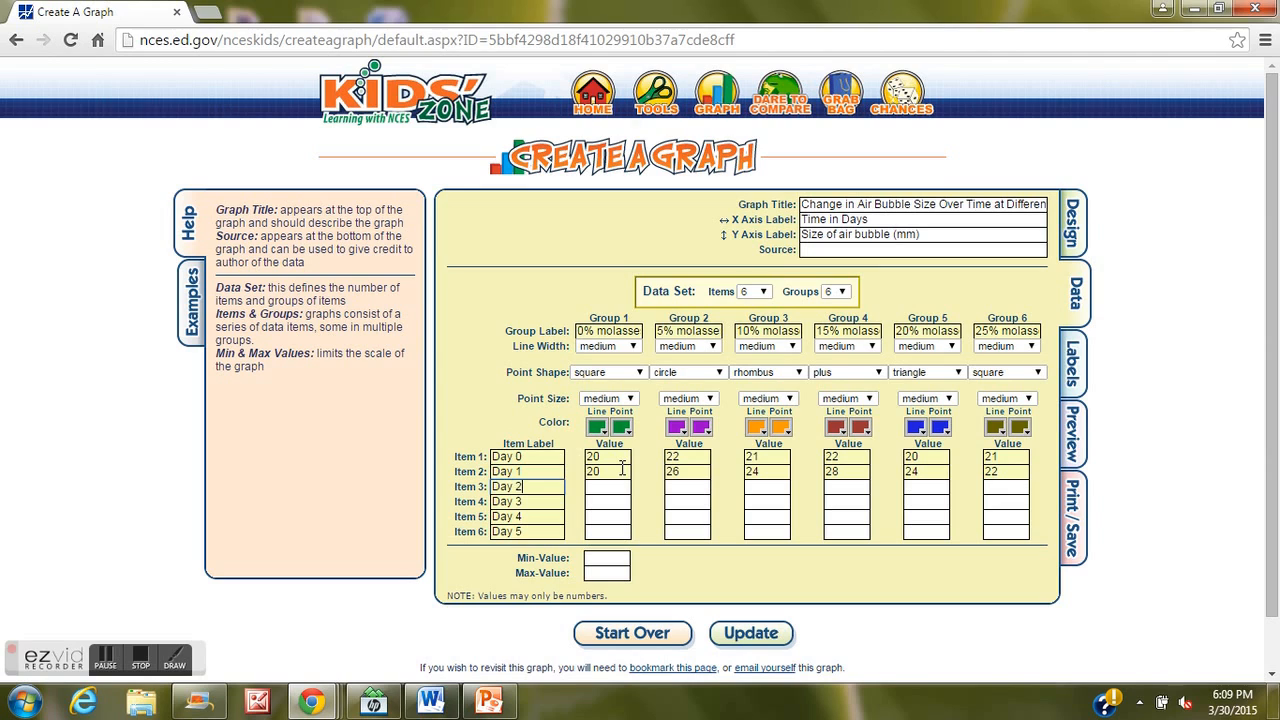
key("Down")
key("Return")
key("Tab")
key("Down")
key("Return")
key("Tab")
key("Down")
key("Return")
key("Tab")
key("Down")
key("Return")
key("Tab")
key("Down")
key("Return")
key("Tab")
key("Down")
key("Return")
key("Tab")
Step: Enter the Day 3 values 20, 28, 28, 32, 31 and 22 for groups 1 to 6
key("Tab")
key("Down")
key("Return")
key("Tab")
key("Down")
key("Return")
key("Tab")
key("Down")
key("Return")
key("Tab")
key("Down")
key("Down")
key("Return")
key("Tab")
key("Down")
key("Down")
key("Return")
key("Tab")
key("Down")
key("Return")
key("Tab")
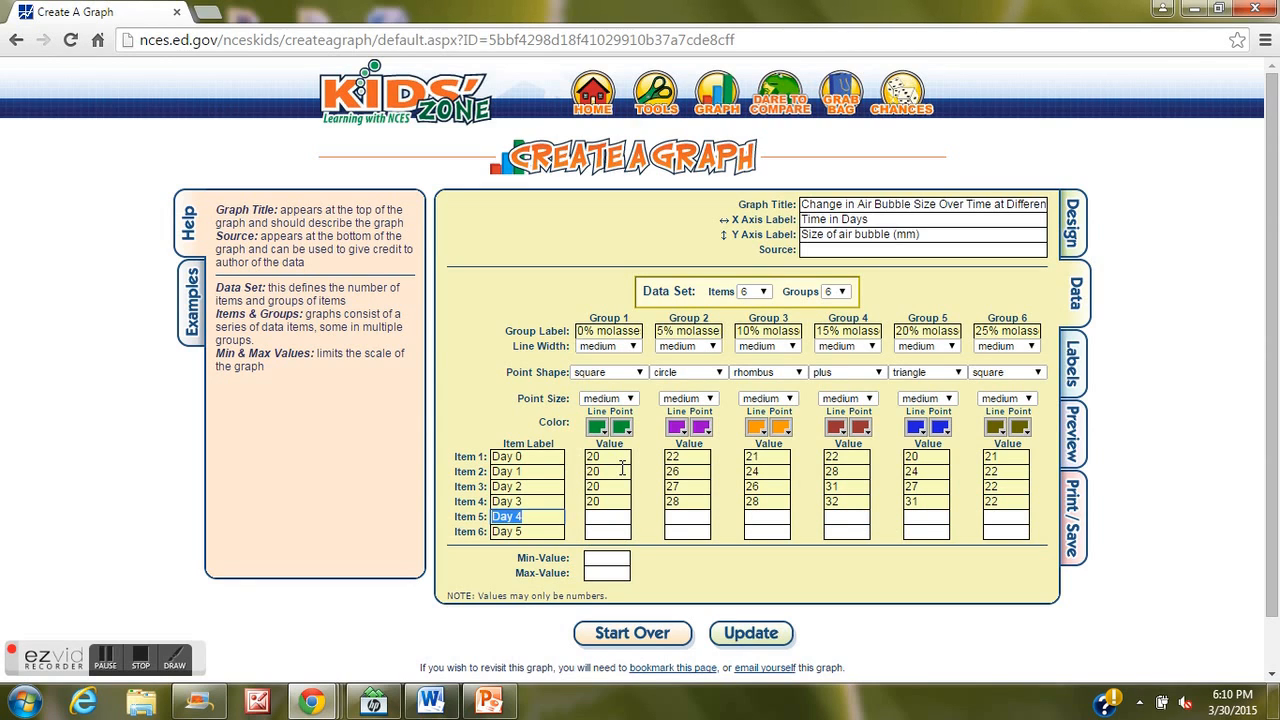
Step: Enter the Day 4 values 20, 26, 29, 36, 30 and 18 for groups 1 to 6
key("Tab")
key("Down")
key("Return")
key("Tab")
key("Down")
key("Return")
key("Tab")
key("Down")
key("Down")
key("Return")
key("Tab")
key("Down")
key("Down")
key("Return")
key("Tab")
key("Down")
key("Down")
key("Return")
key("Tab")
key("Down")
key("Down")
key("Return")
key("Tab")
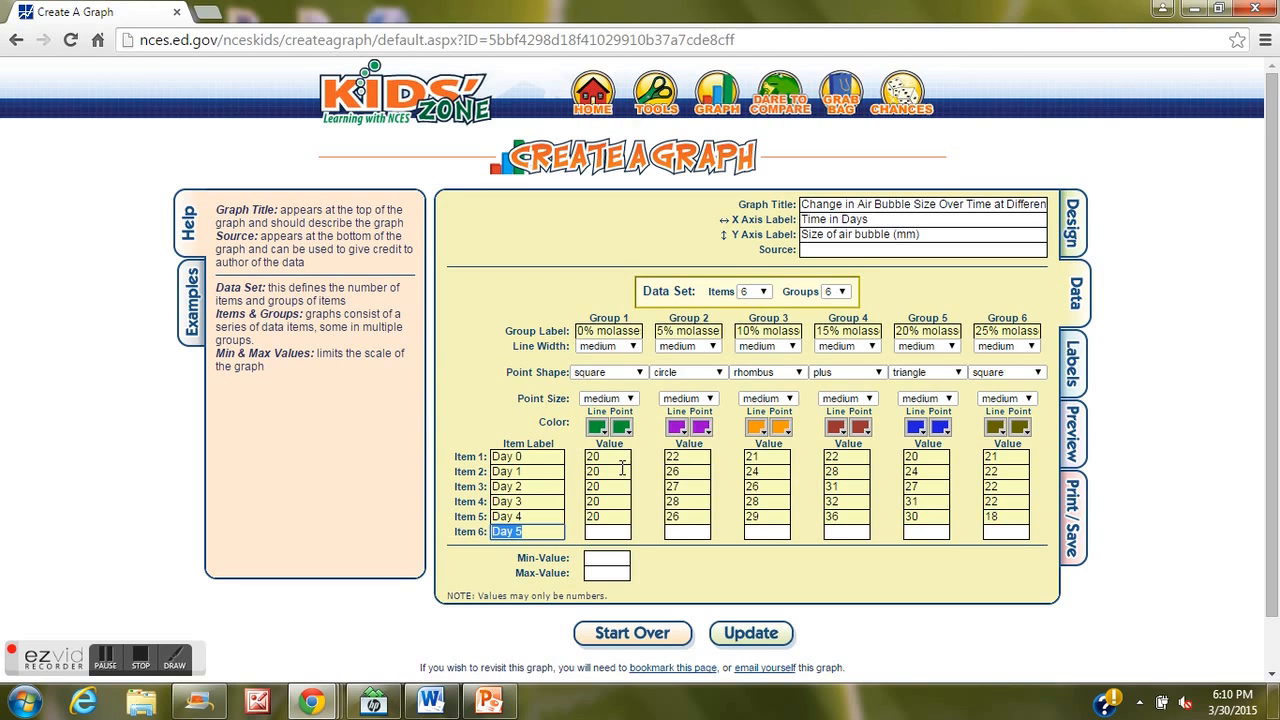
Step: Enter the Day 5 values 20, 25, 30, 32, 28 and 17 for groups 1 to 6
key("Tab")
key("Down")
key("Down")
key("Return")
key("Tab")
key("Down")
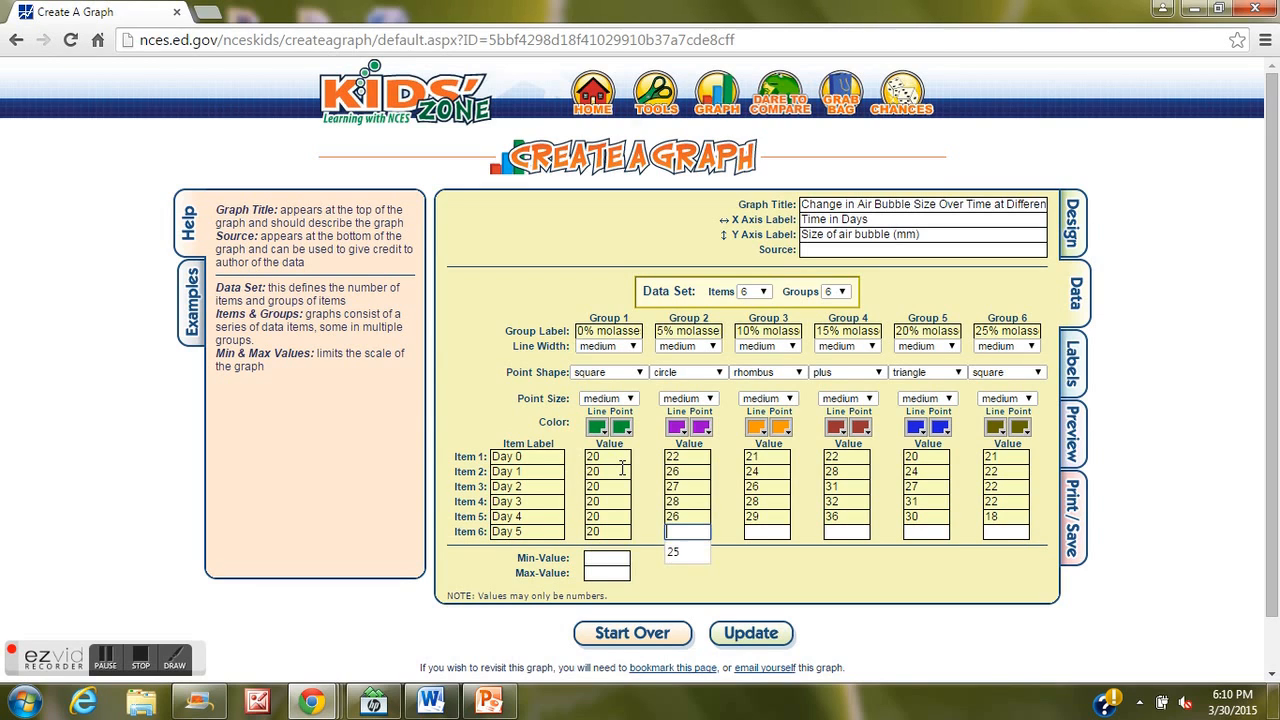
key("Down")
key("Return")
key("Tab")
key("Down")
key("Down")
key("Return")
key("Tab")
key("Down")
key("Down")
key("Return")
key("Tab")
key("Down")
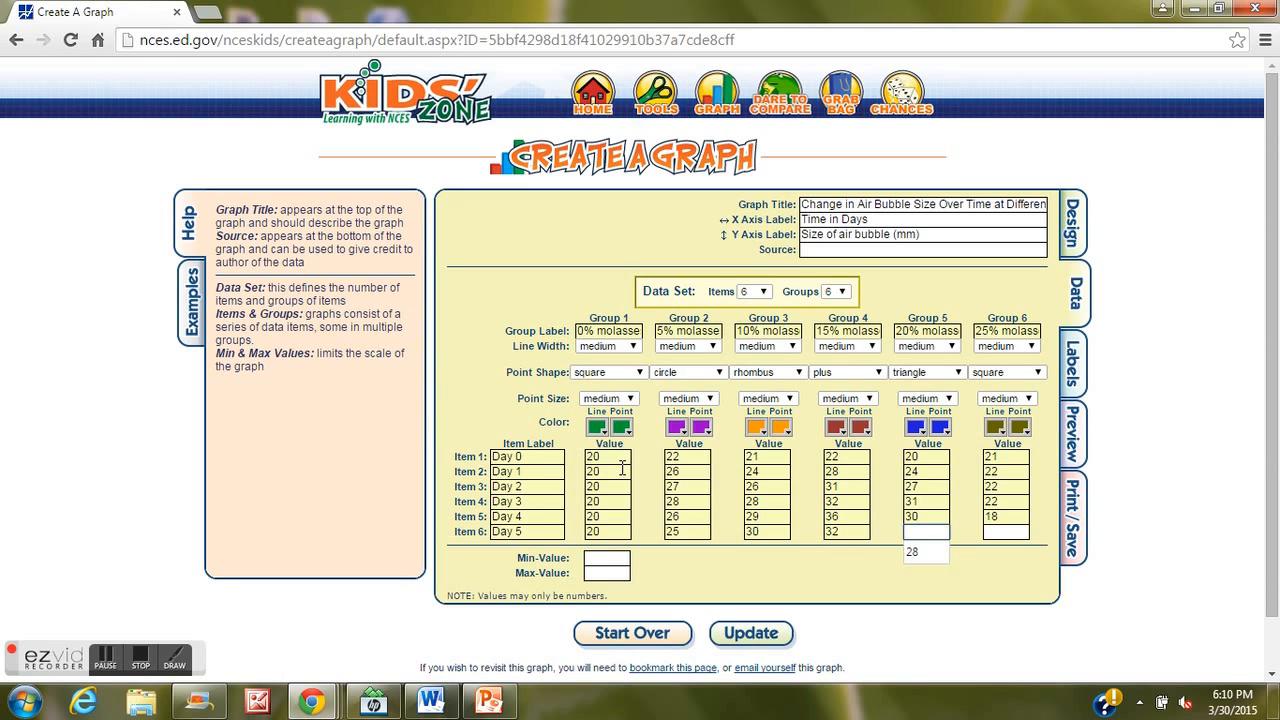
key("Down")
key("Return")
key("Tab")
key("Down")
key("Down")
key("Return")
key("Tab")
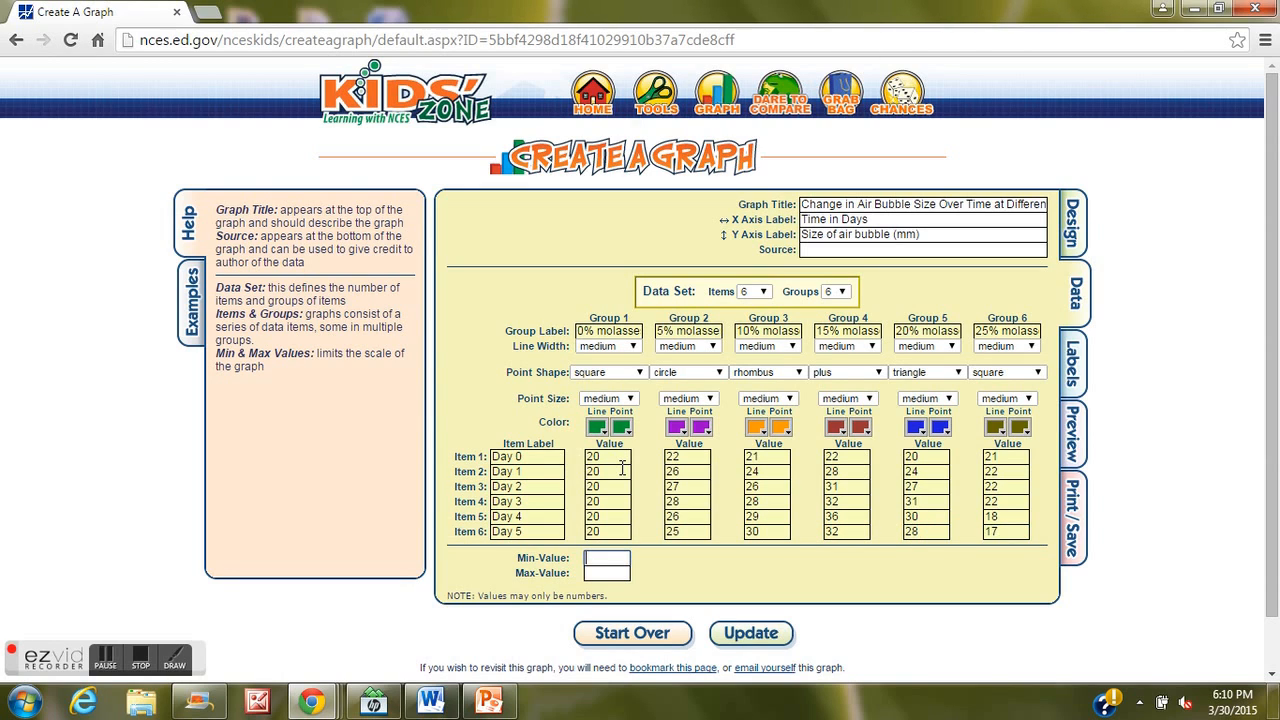
Step: Limit the graph's scale to a minimum of 0 and a maximum of 40, and preview the line graph
type("0")
left_click(594, 579)
type("40")
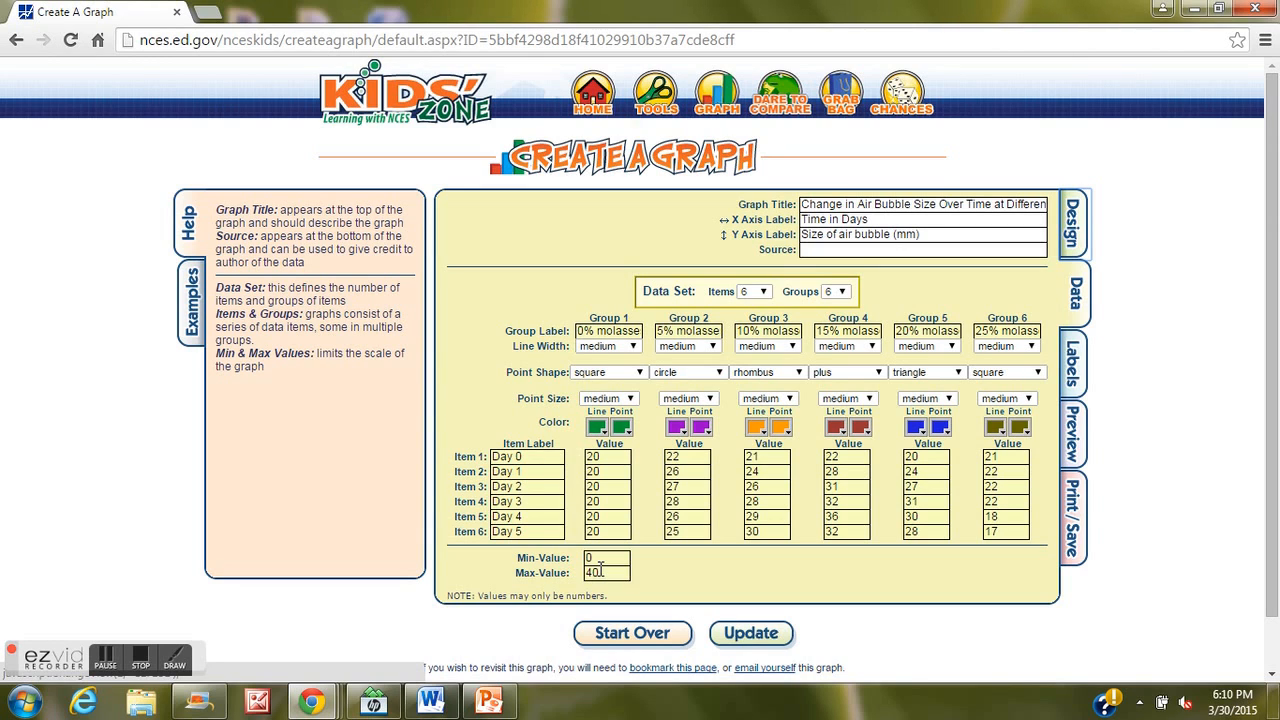
left_click(1075, 362)
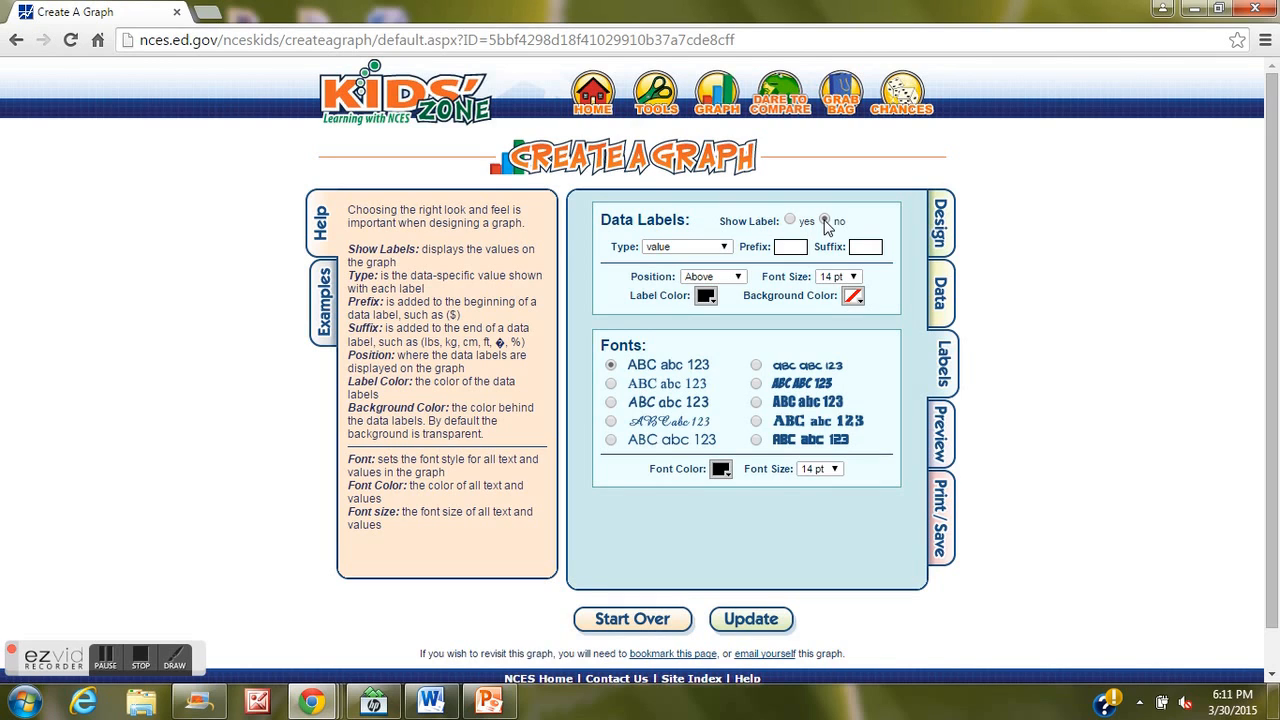
left_click(945, 442)
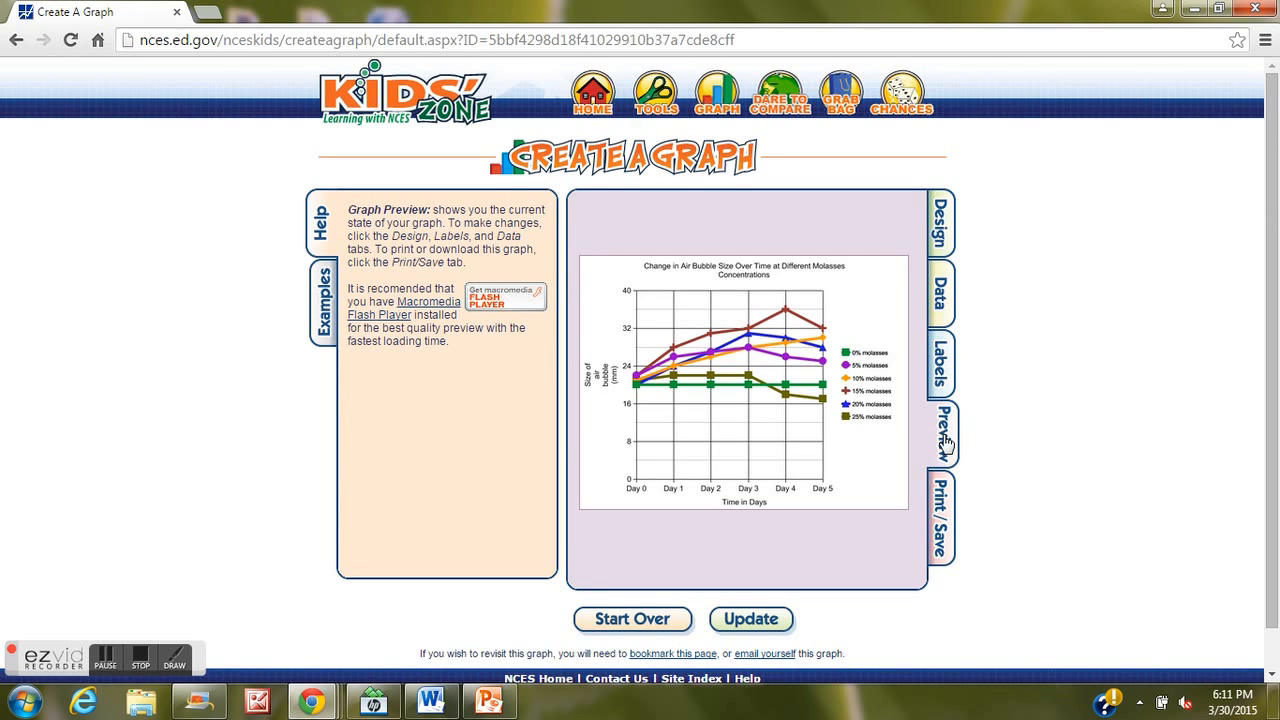
Step: Download the graph in JPG format and open the downloaded image, moving it clear of the minimized download window
left_click(941, 510)
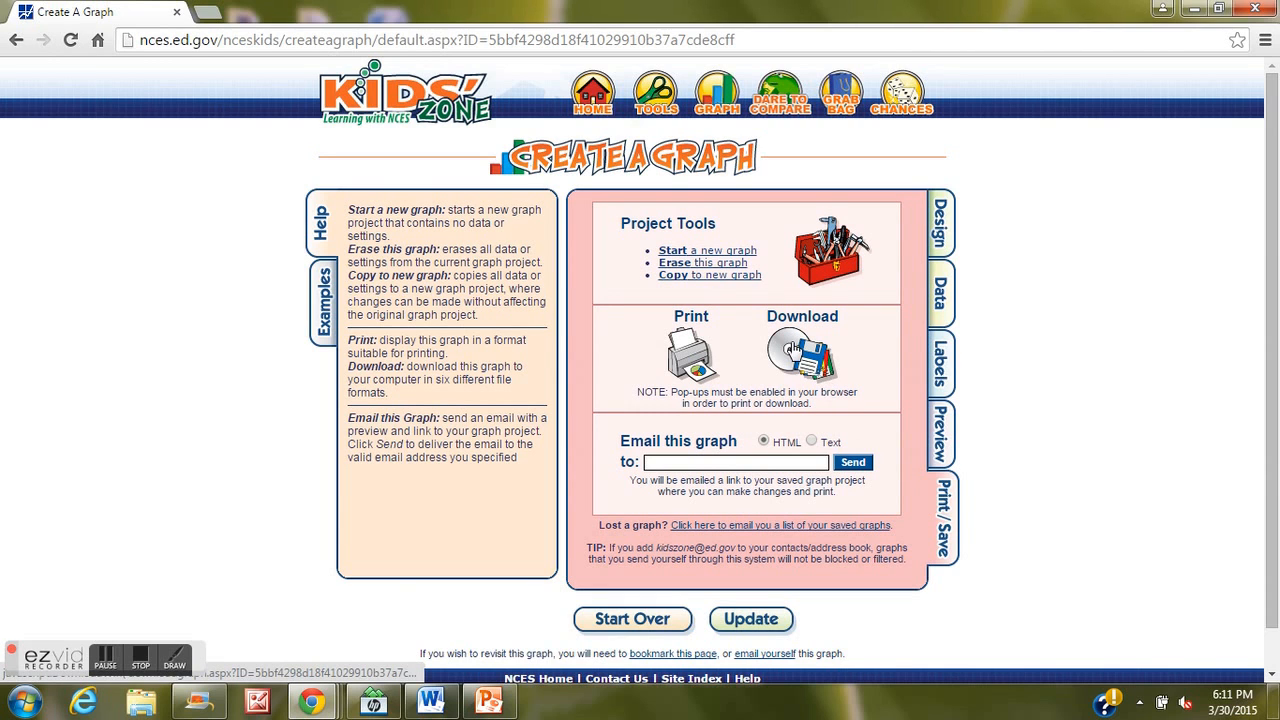
left_click(793, 350)
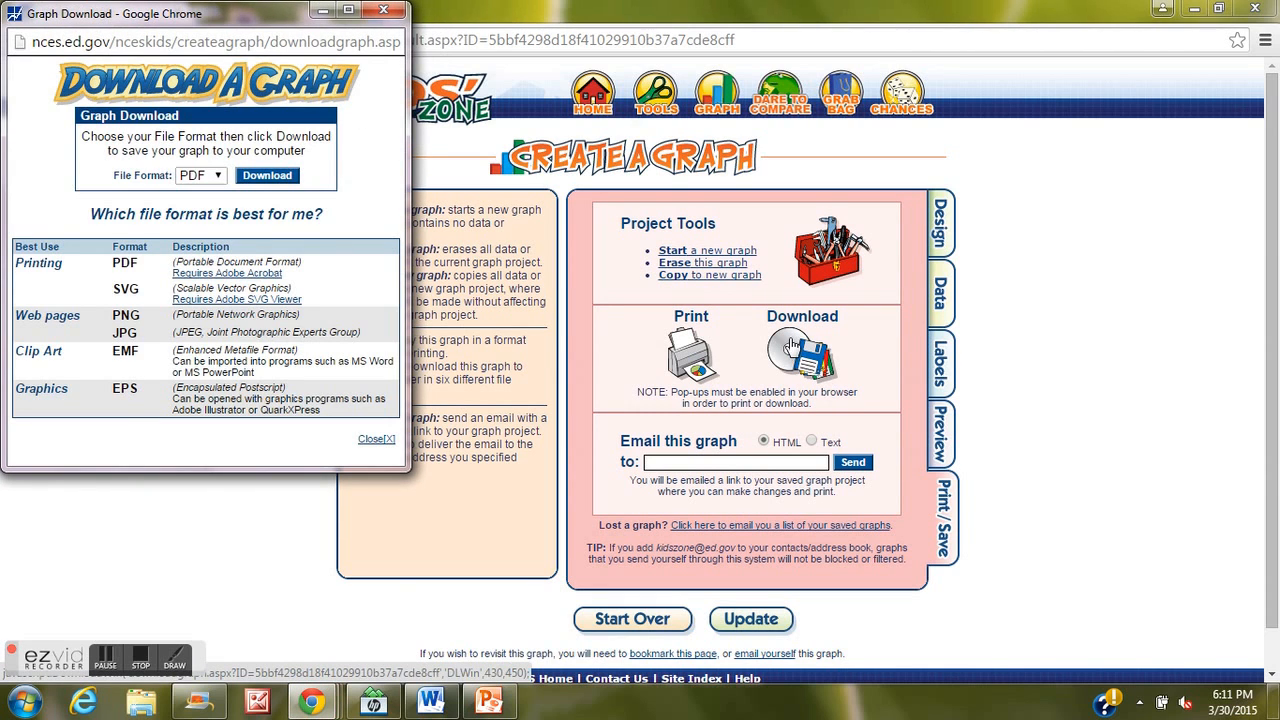
left_click(212, 175)
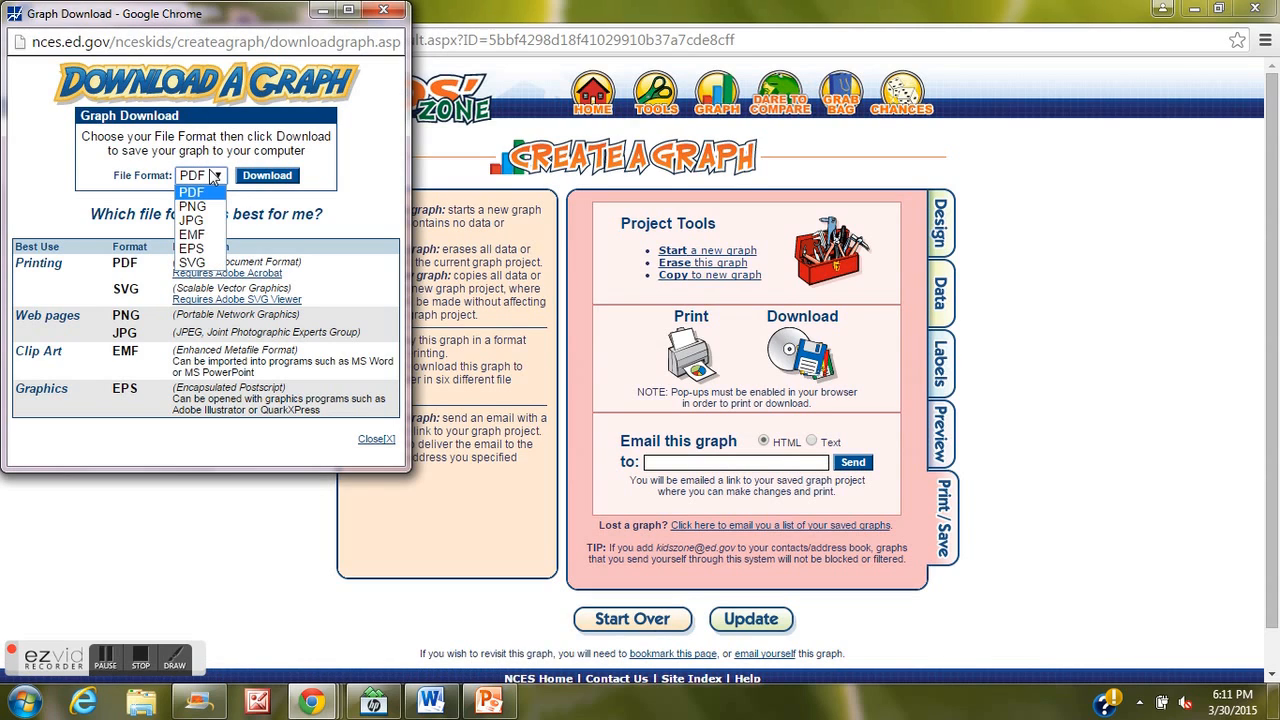
left_click(205, 218)
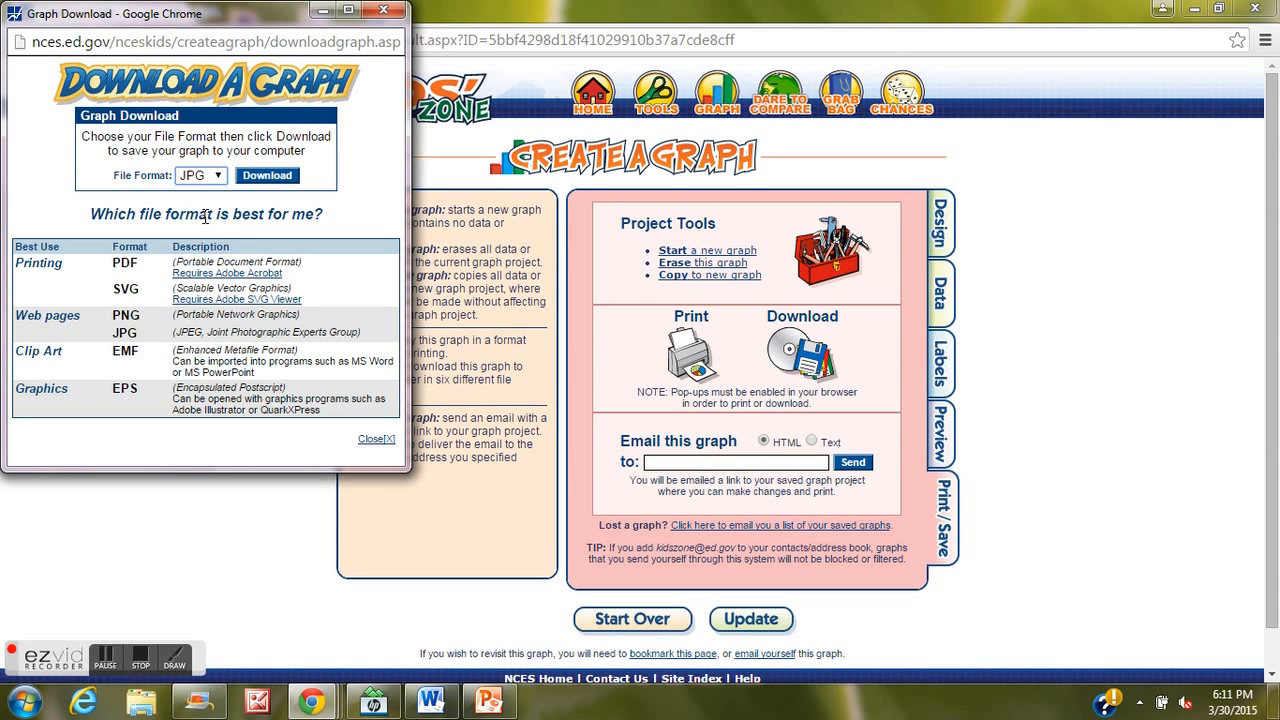
left_click(261, 180)
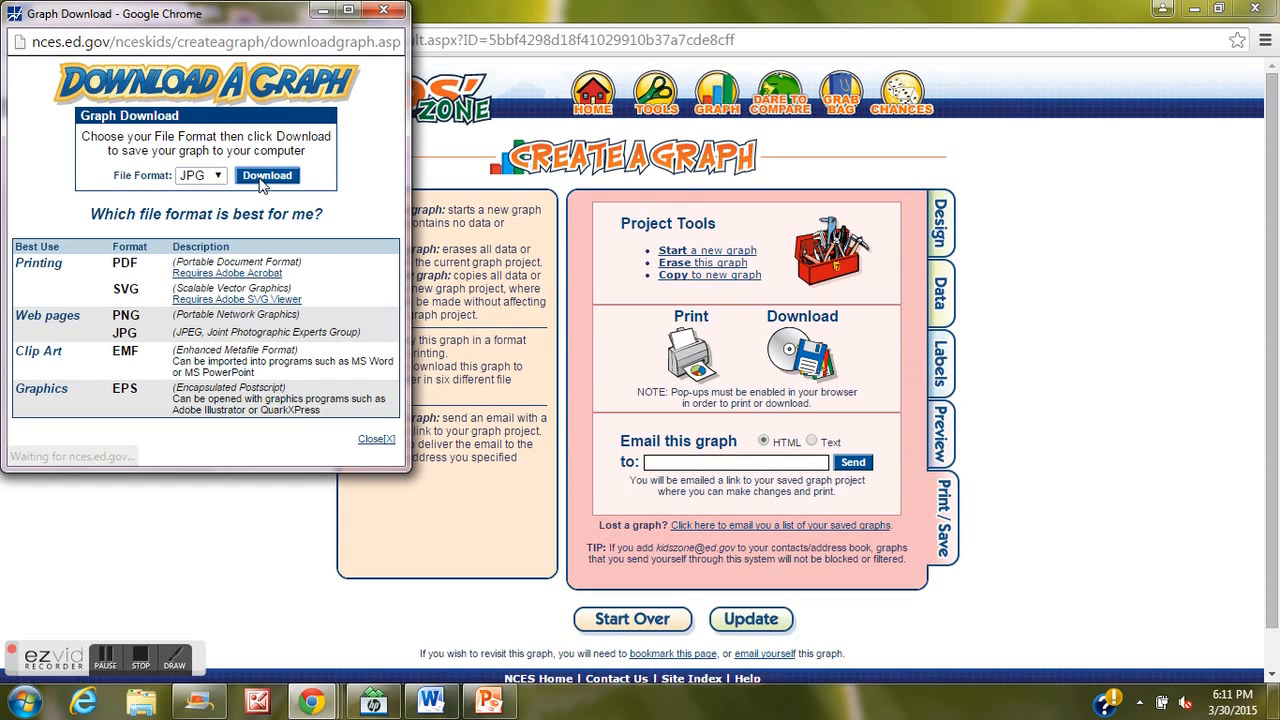
left_click(72, 447)
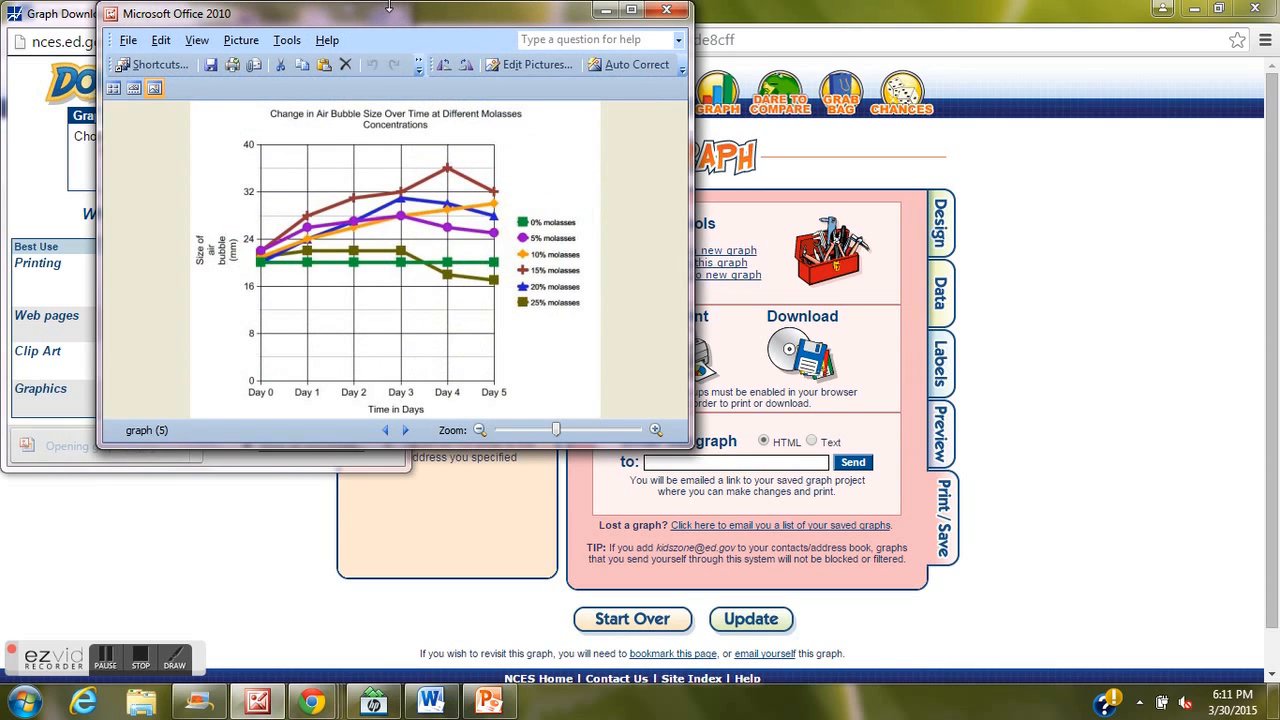
left_click_drag(390, 12, 691, 28)
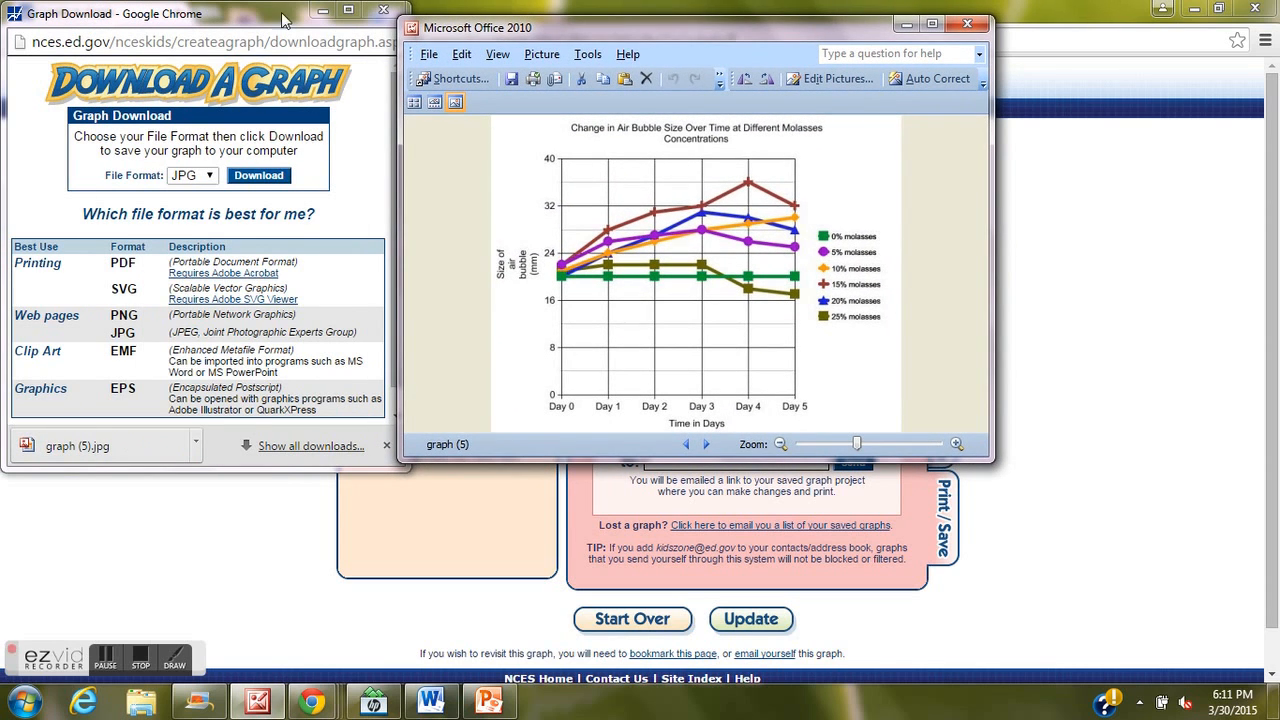
left_click(322, 10)
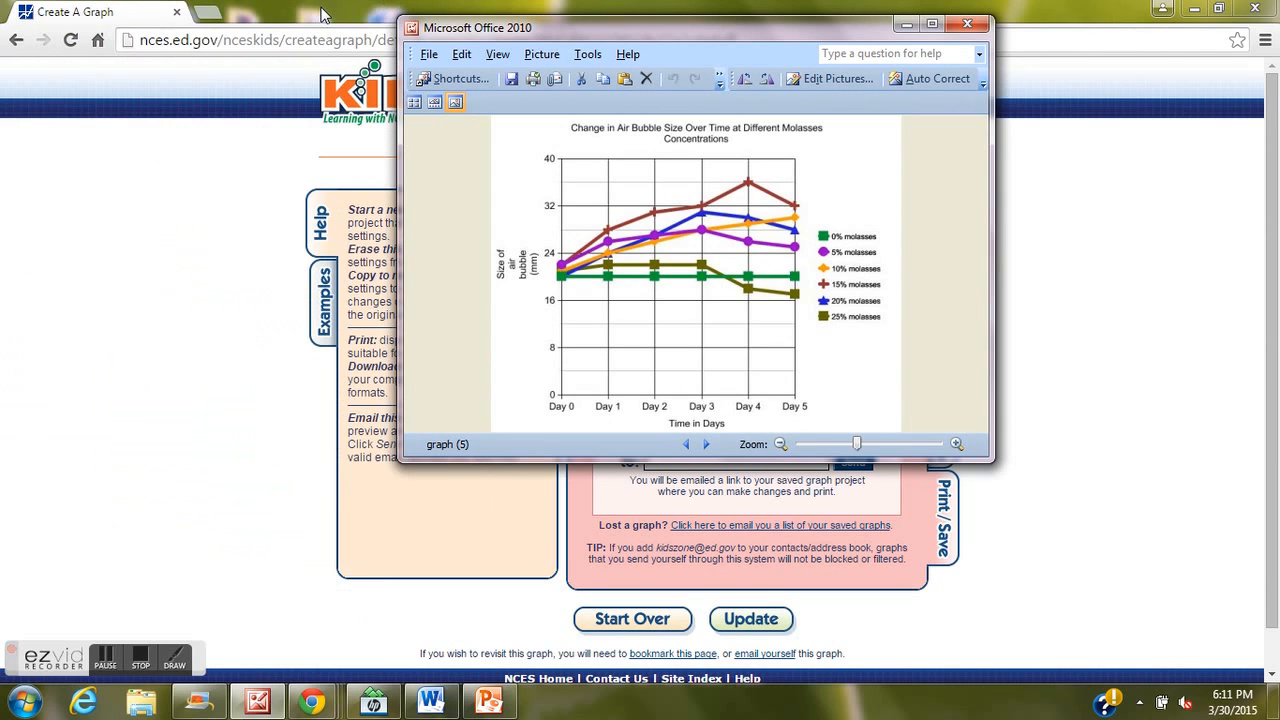
Step: Open Google Drive in a new browser tab and switch to the school account's My Drive
left_click(206, 12)
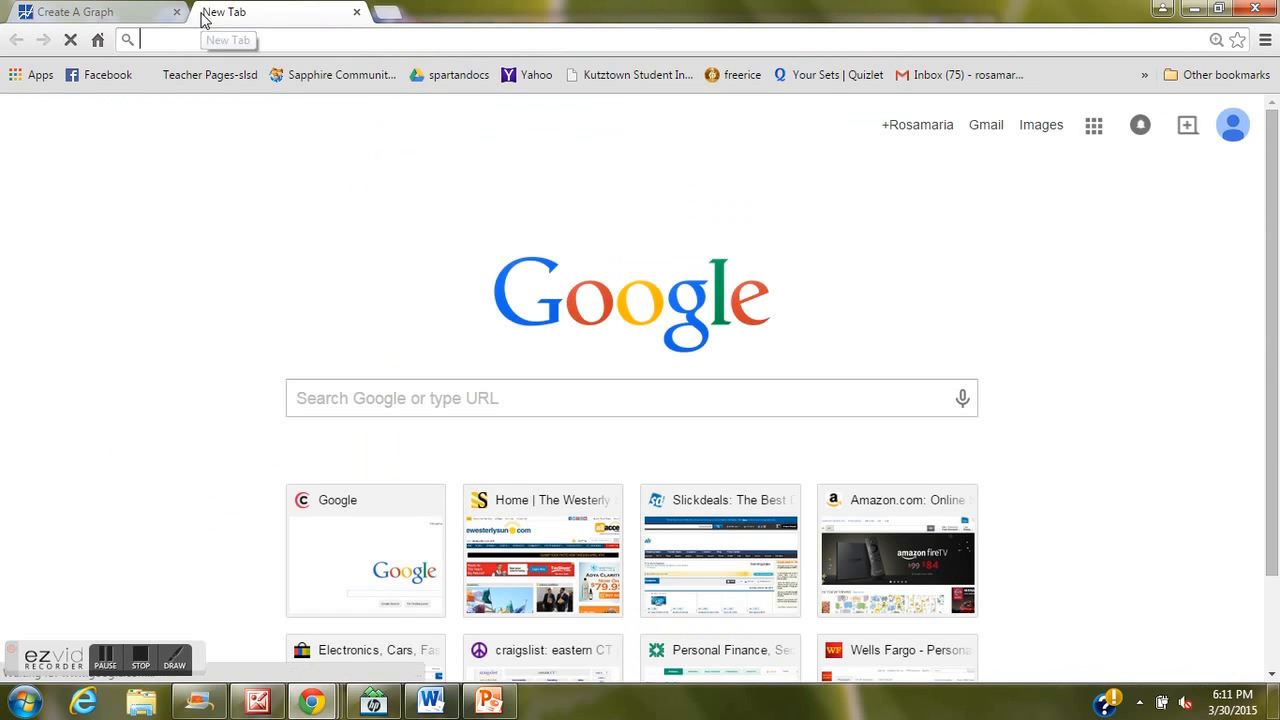
left_click(1094, 126)
left_click(1083, 450)
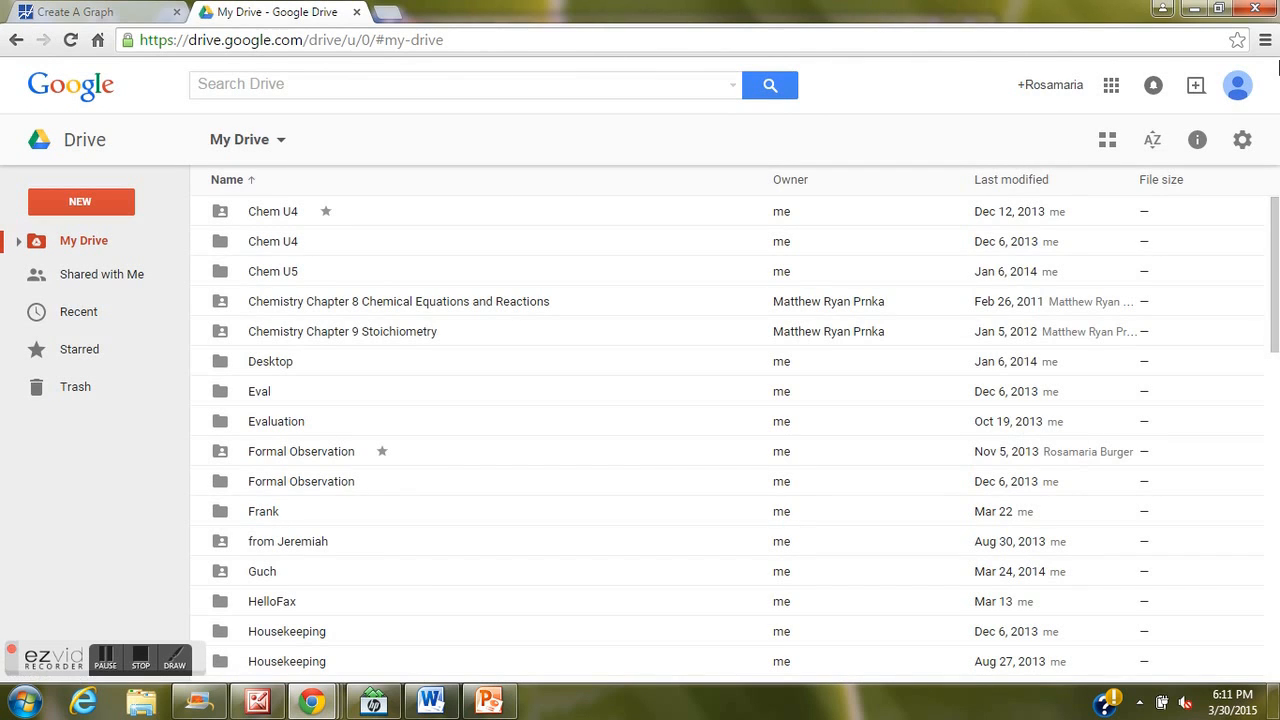
left_click(1237, 86)
left_click(1164, 290)
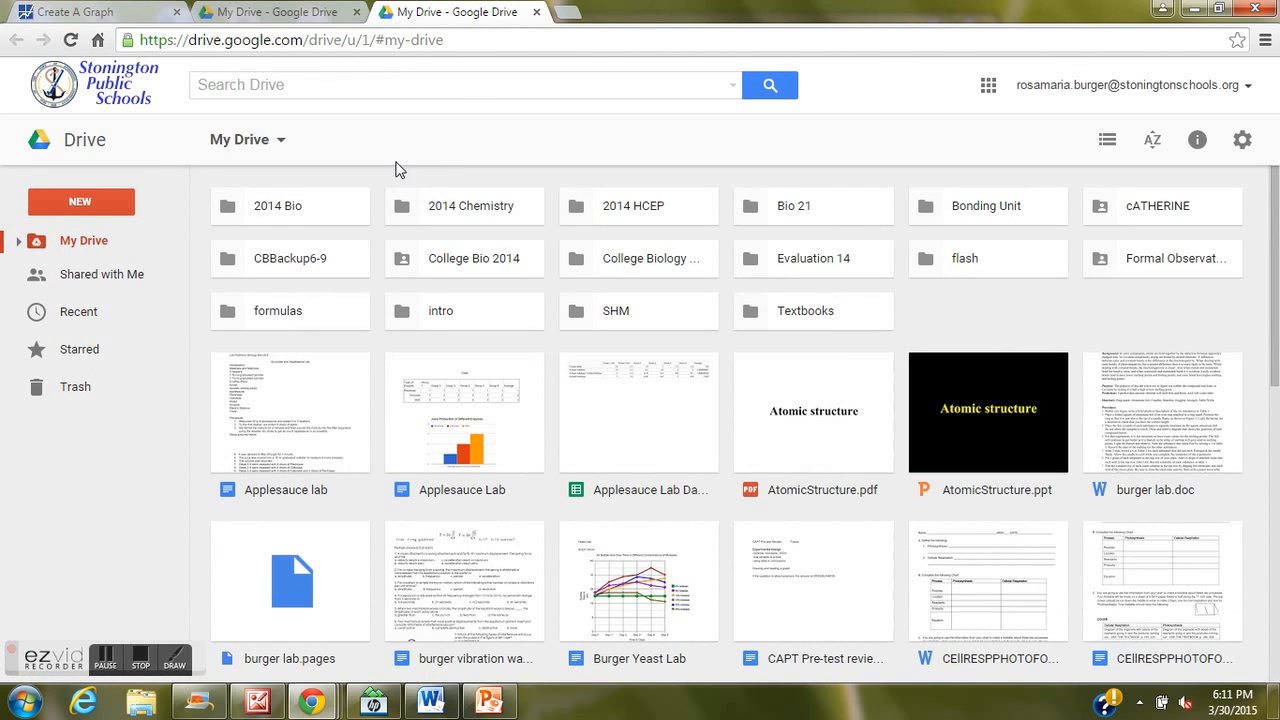
Step: Search Drive by the account owner's surname and open the Yeast Lab document from the suggestions
left_click(368, 80)
type("burger")
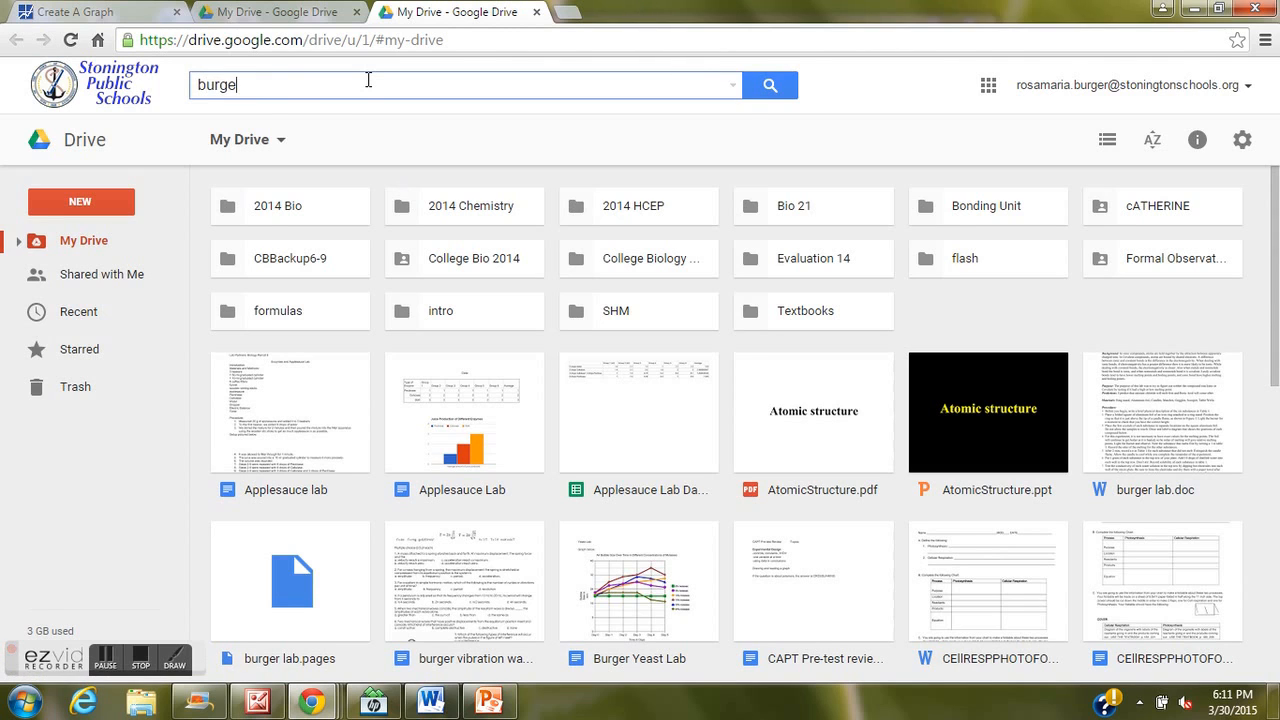
key("Down")
key("Down")
key("Down")
key("Down")
key("Down")
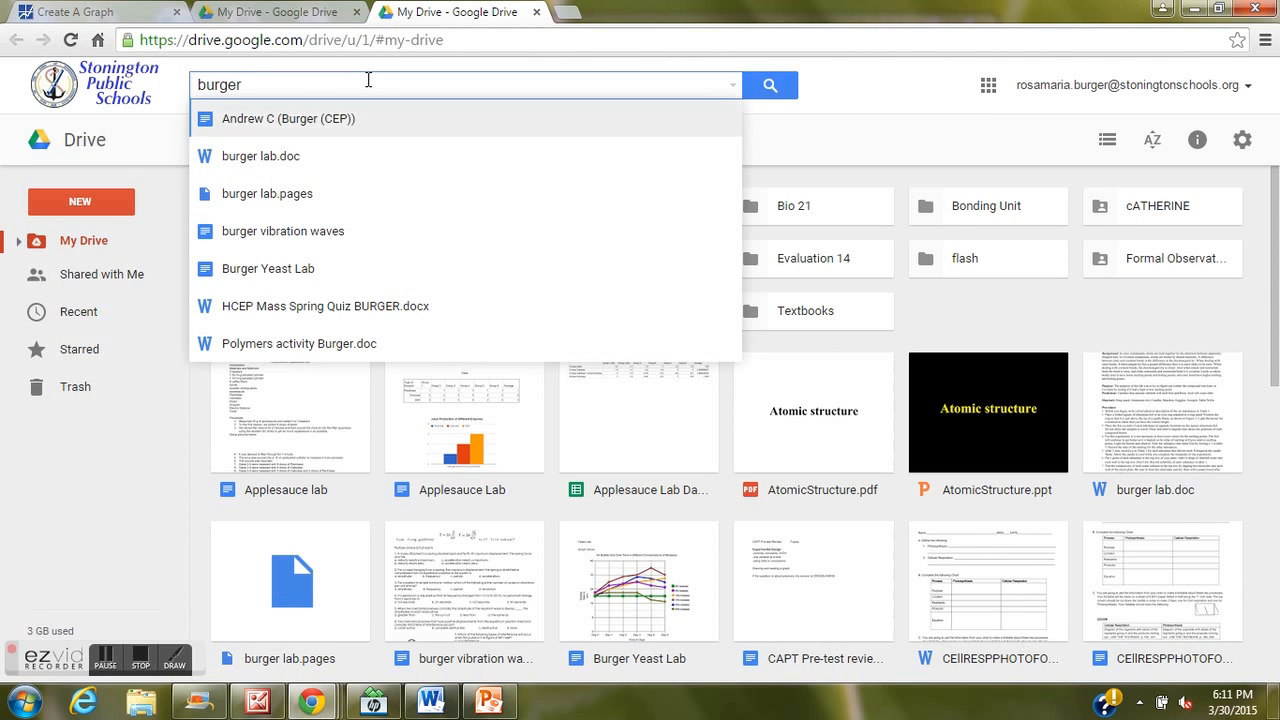
key("Return")
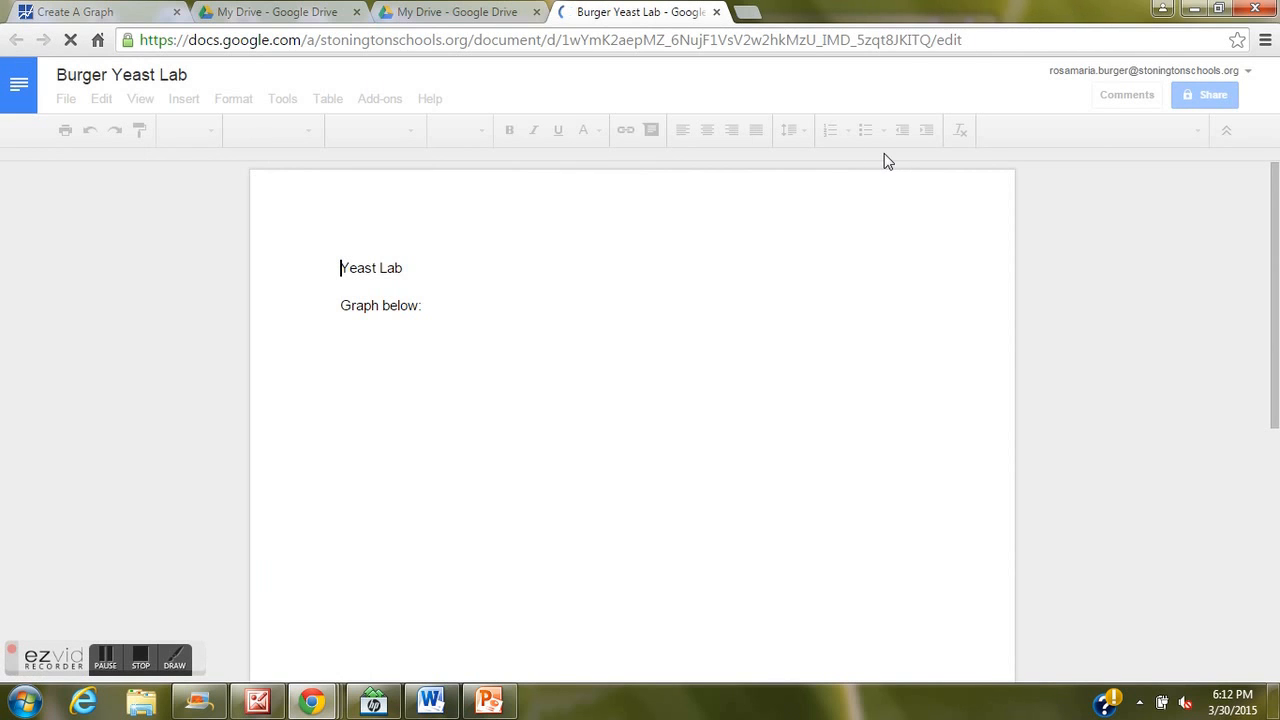
Step: Delete the existing graph image under the "Graph below:" line in the document
left_click(390, 355)
left_click(503, 388)
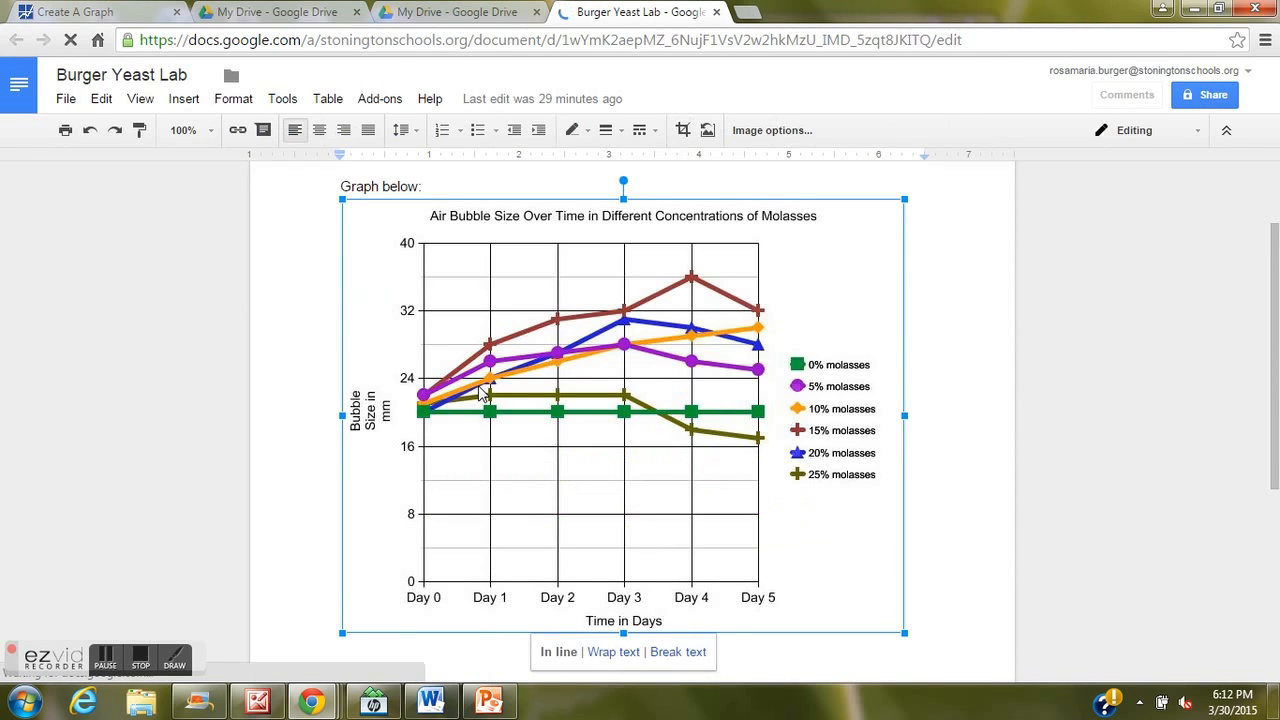
key("Delete")
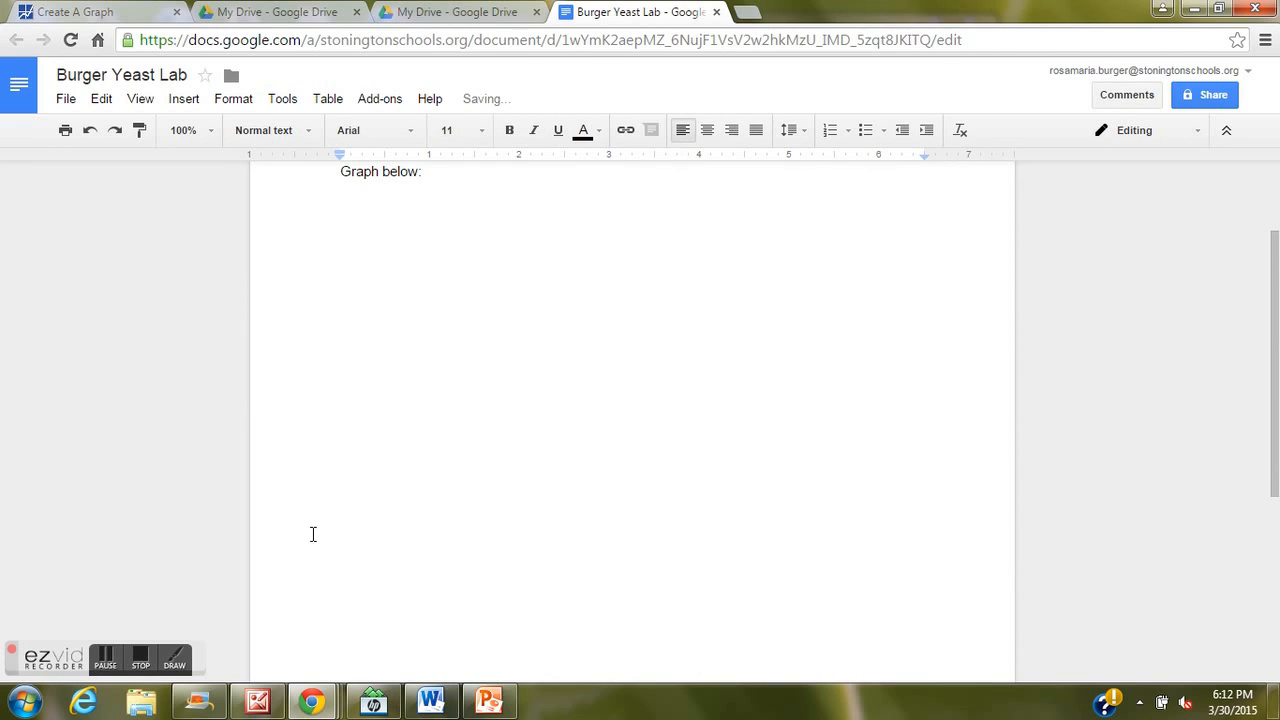
Step: Insert the downloaded graph image from the picture viewer into the document under the "Graph below:" line
left_click(274, 703)
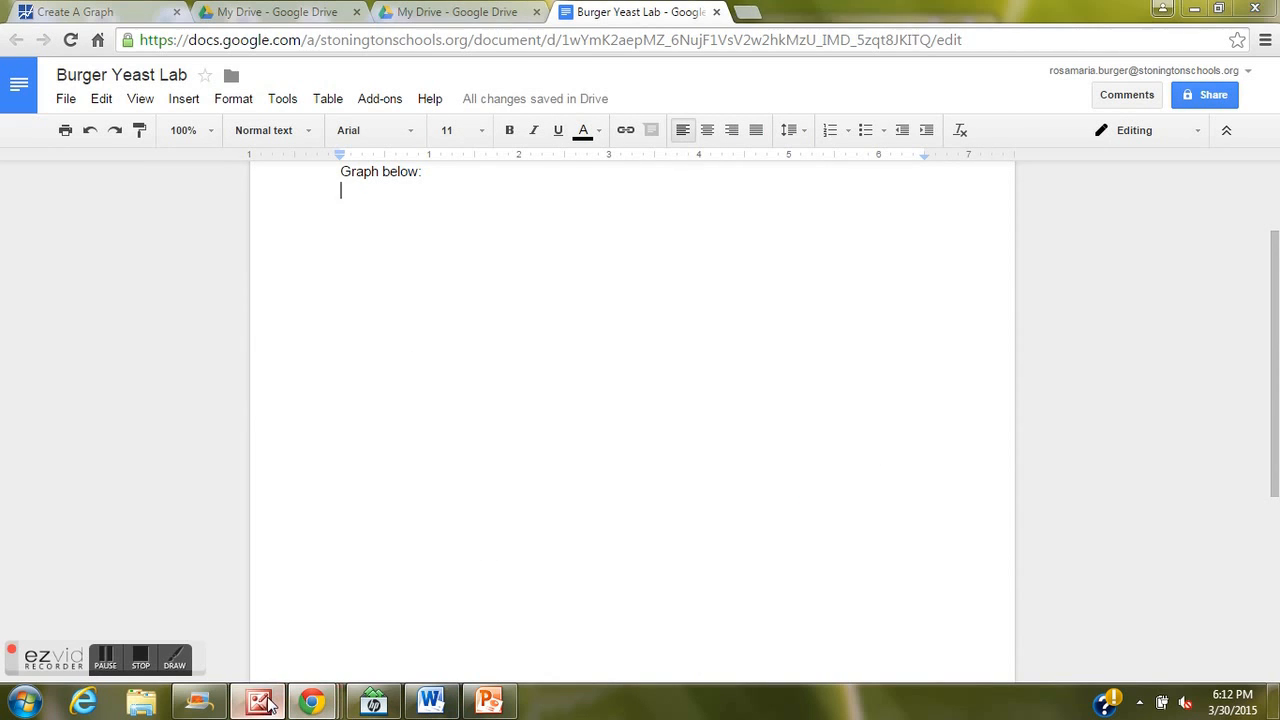
left_click_drag(617, 30, 838, 42)
left_click_drag(874, 178, 481, 213)
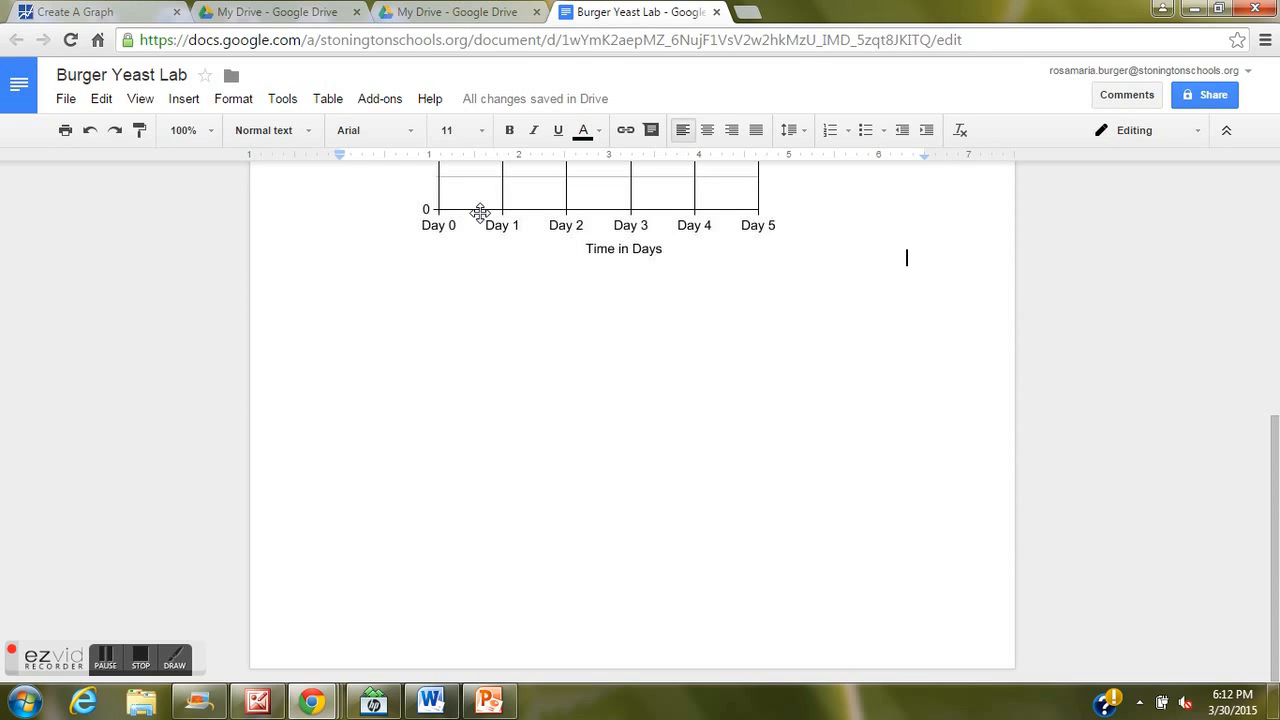
left_click(138, 660)
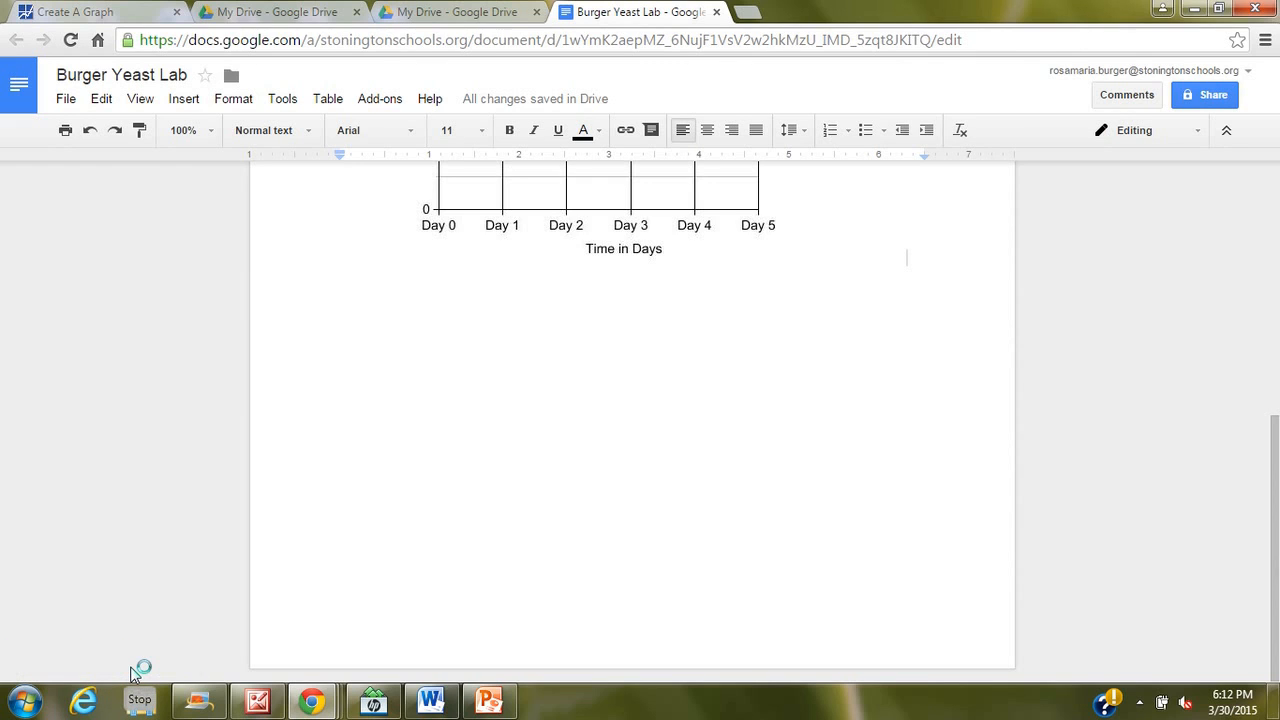